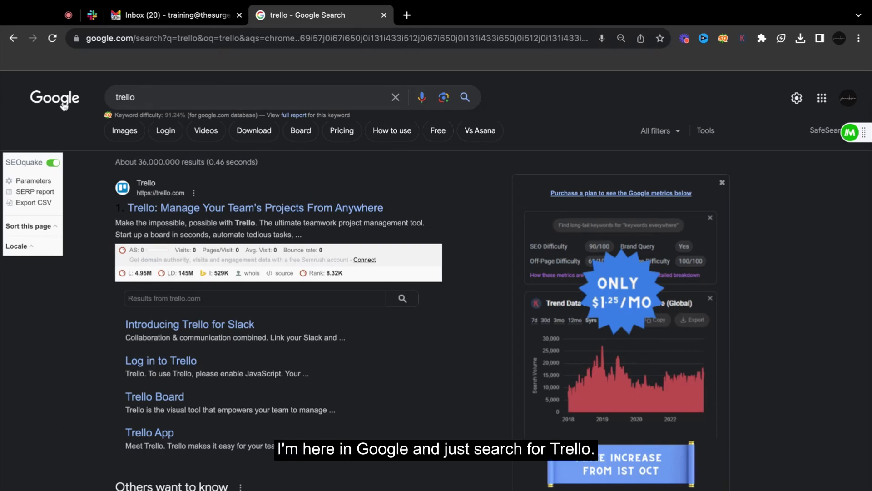
# - Open the official Trello site and start a free sign-up with the team's saved e-mail address
pyautogui.click(150, 209)
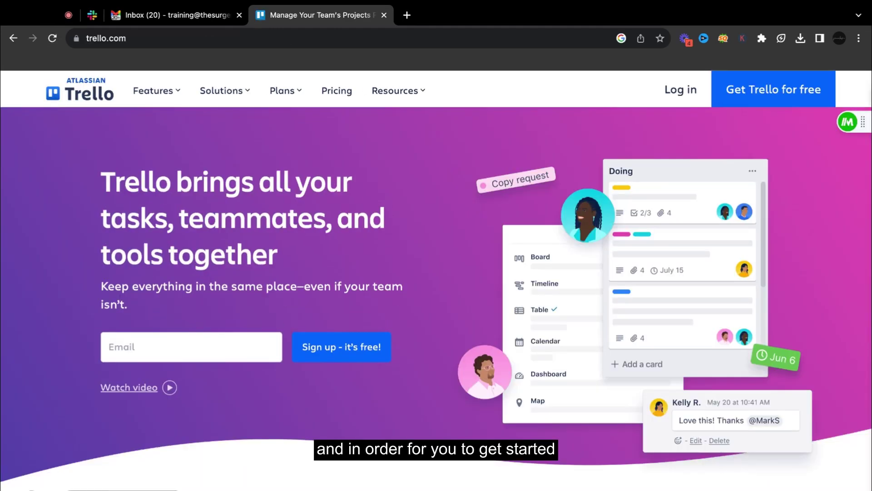
pyautogui.click(210, 349)
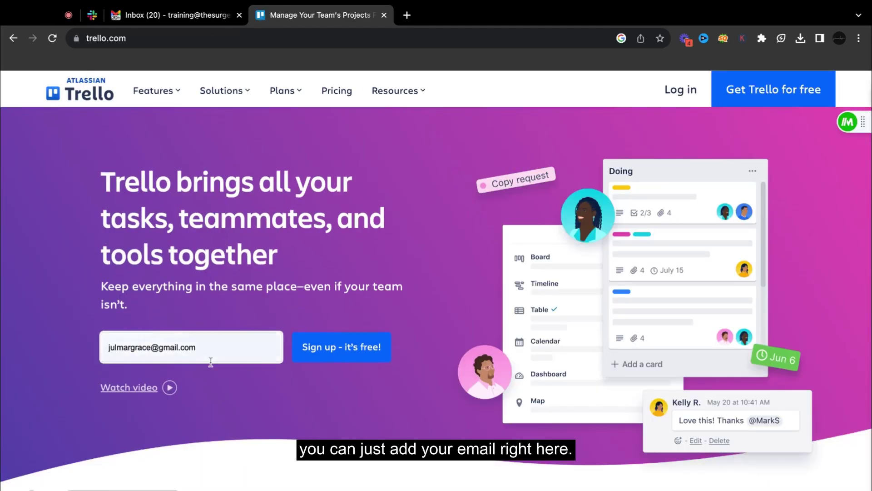
pyautogui.press('Down')
pyautogui.press('Down')
pyautogui.press('Return')
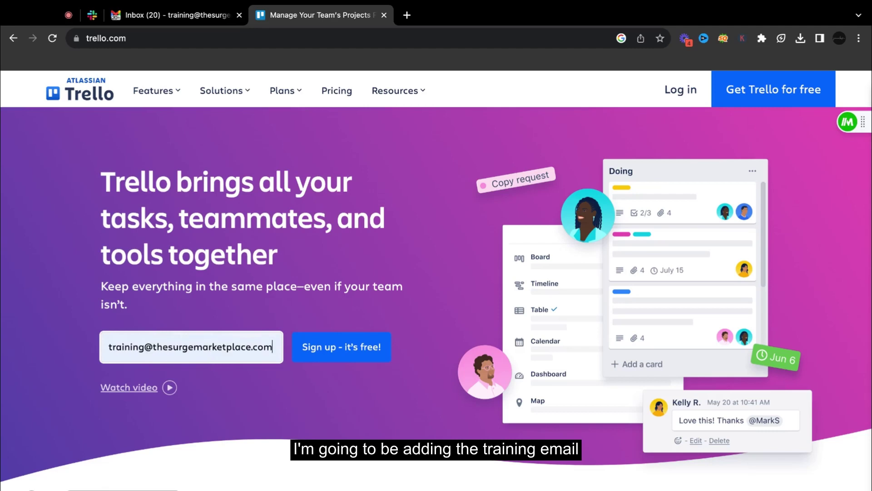
pyautogui.click(352, 356)
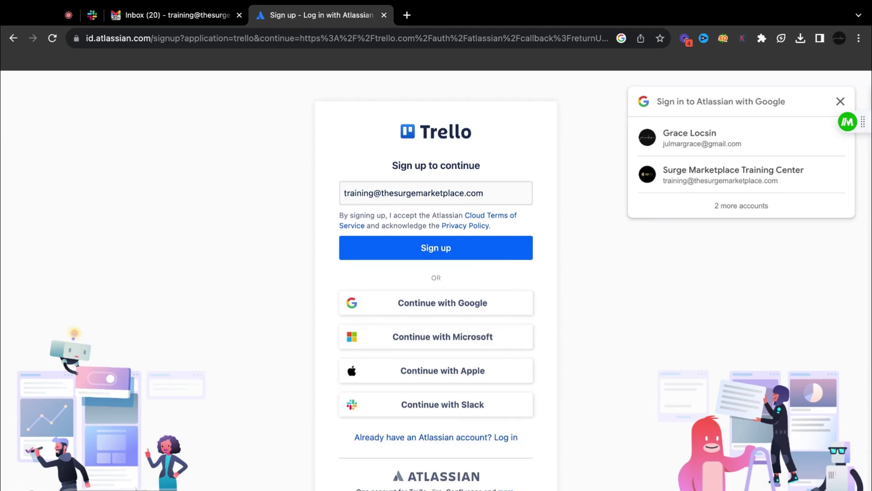
# - Continue the sign-up and pass the image check by selecting the four tiles showing cars
pyautogui.click(437, 248)
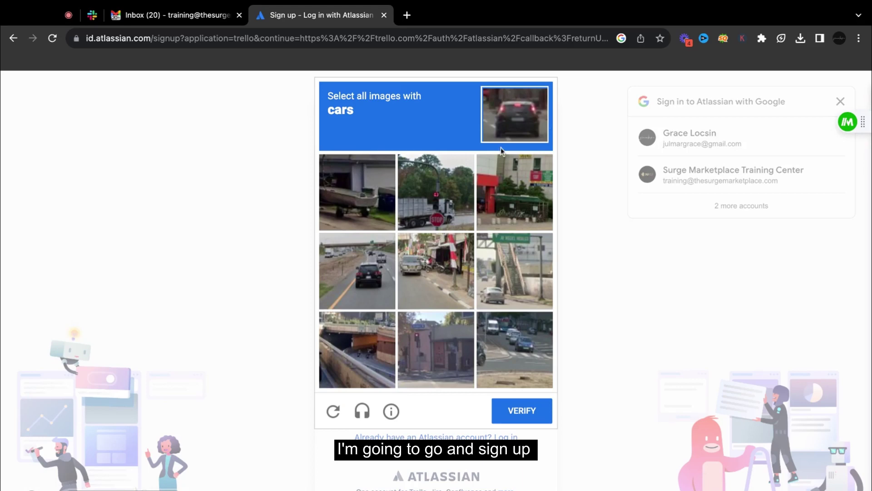
pyautogui.click(370, 280)
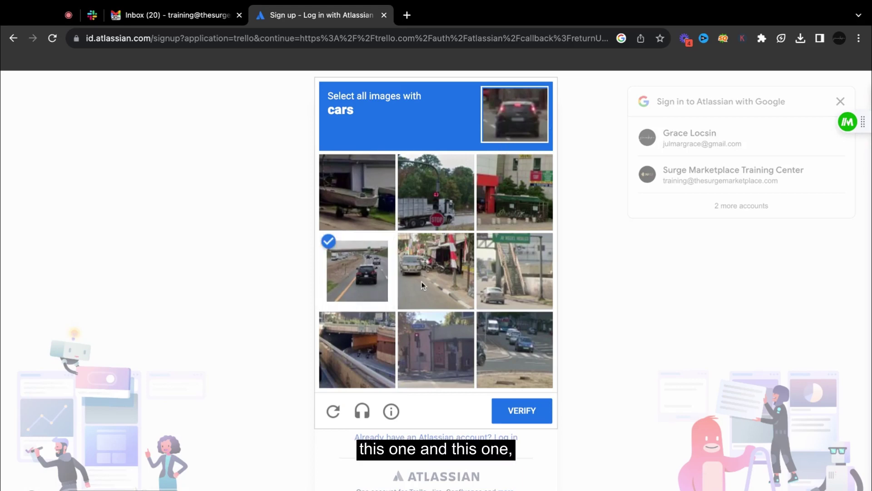
pyautogui.click(423, 283)
pyautogui.click(516, 358)
pyautogui.click(511, 293)
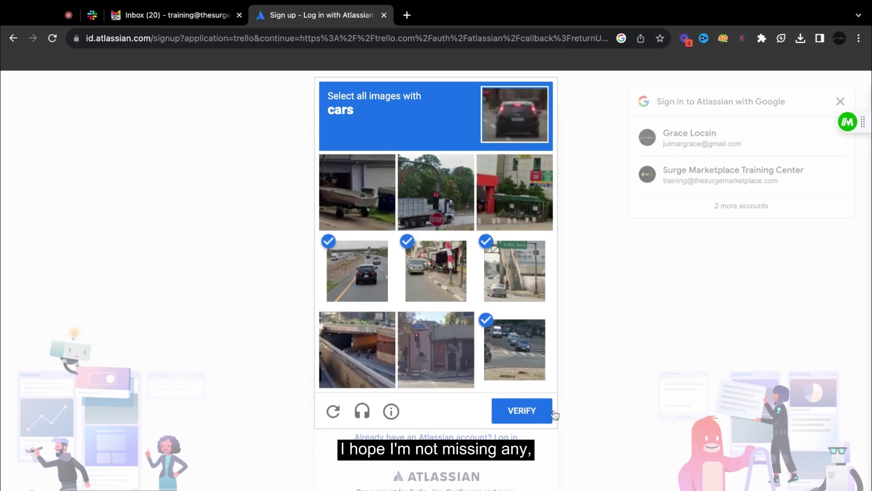
pyautogui.click(520, 411)
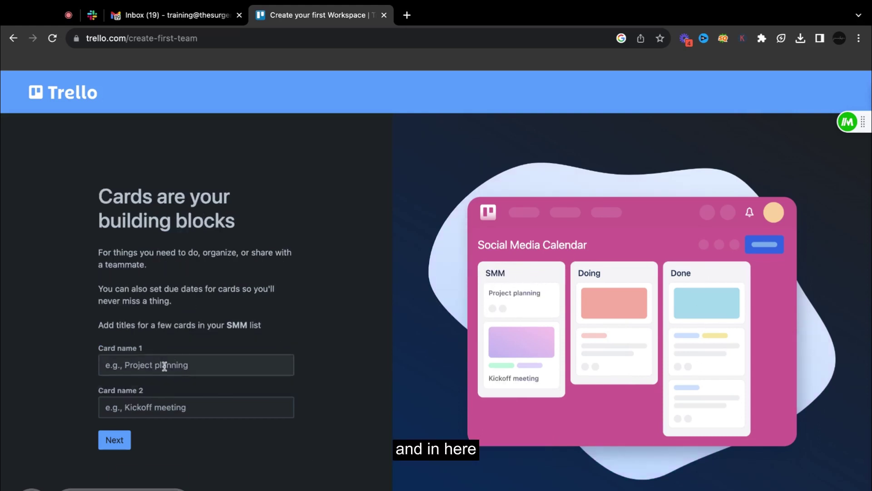
# - Name the first two cards 'Creating social media content' and 'Approval'
pyautogui.click(165, 366)
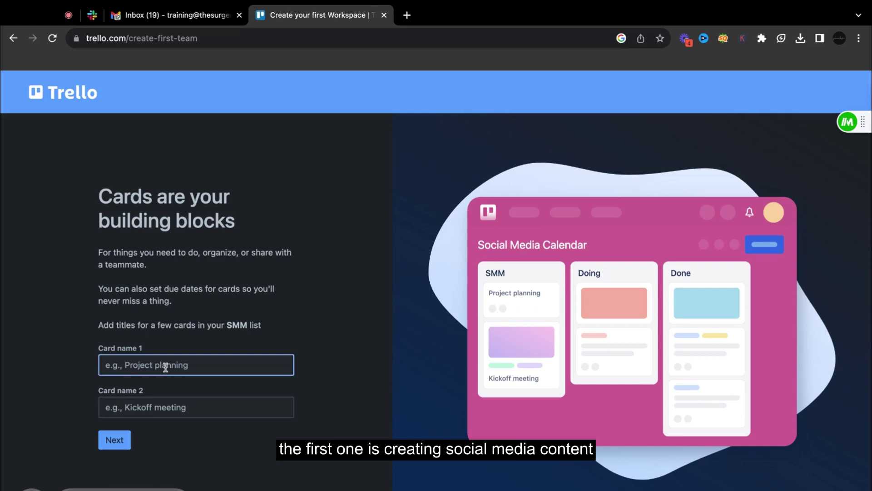
pyautogui.write('Creating')
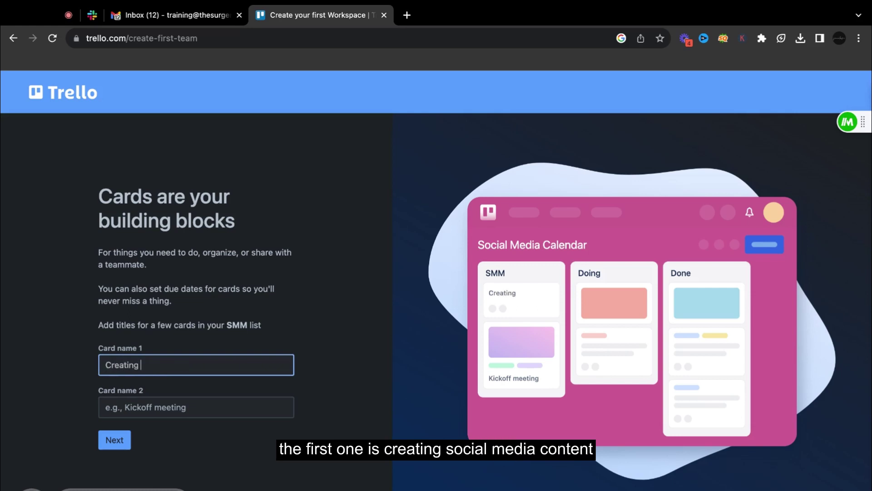
pyautogui.write(' social media content')
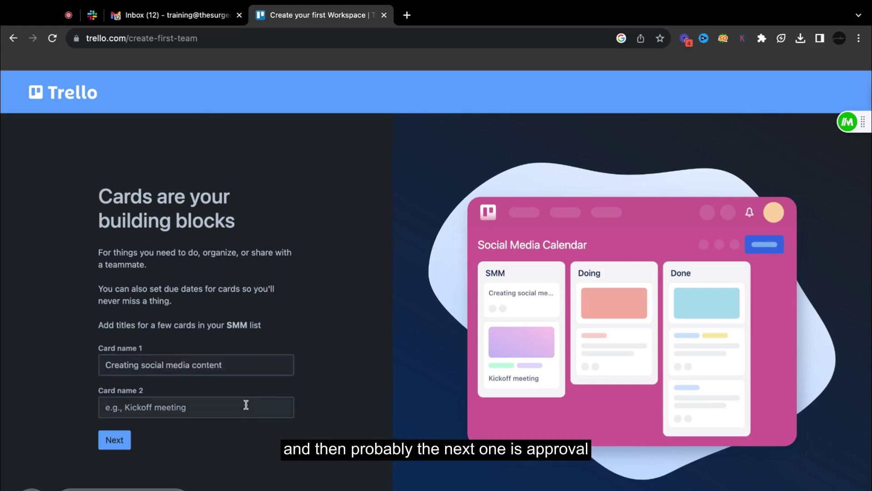
pyautogui.click(226, 406)
pyautogui.write('Approval')
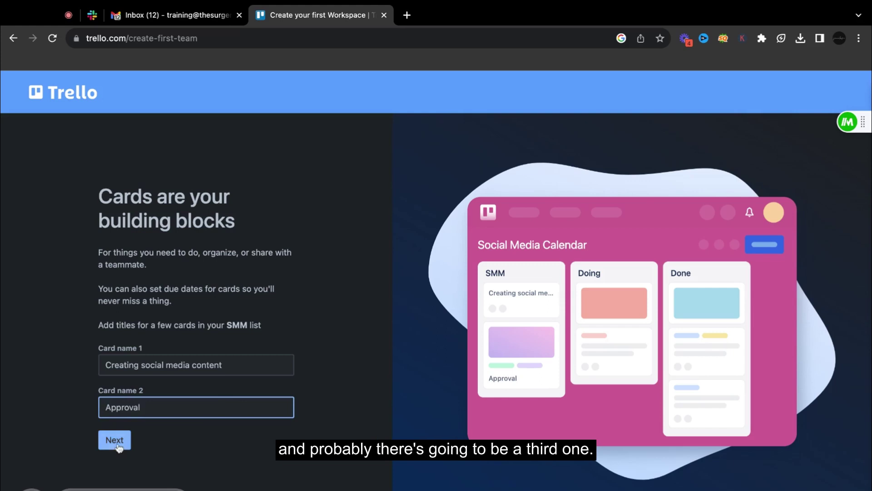
# - Continue past the teammate invite to finish setup and dismiss the Premium trial offer
pyautogui.click(116, 442)
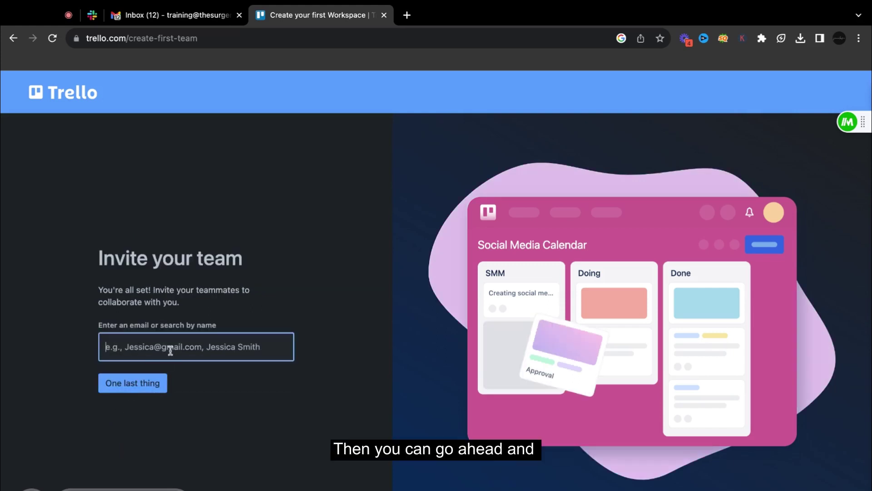
pyautogui.click(146, 389)
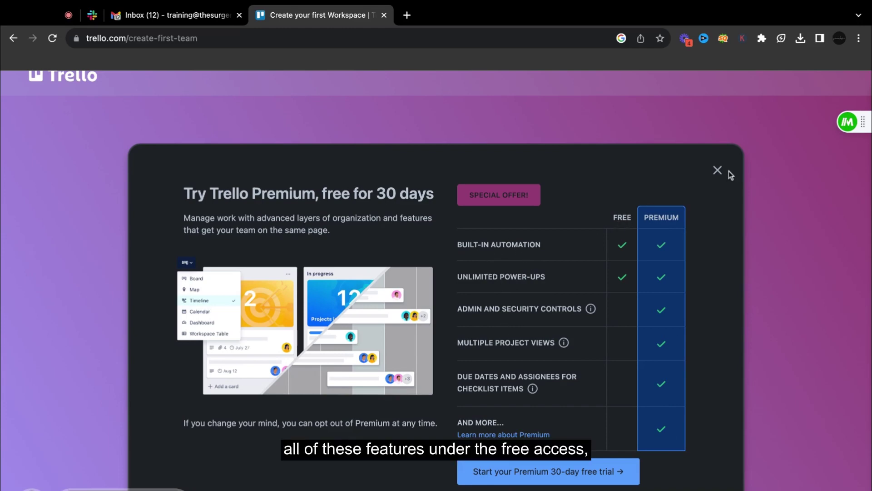
pyautogui.click(718, 171)
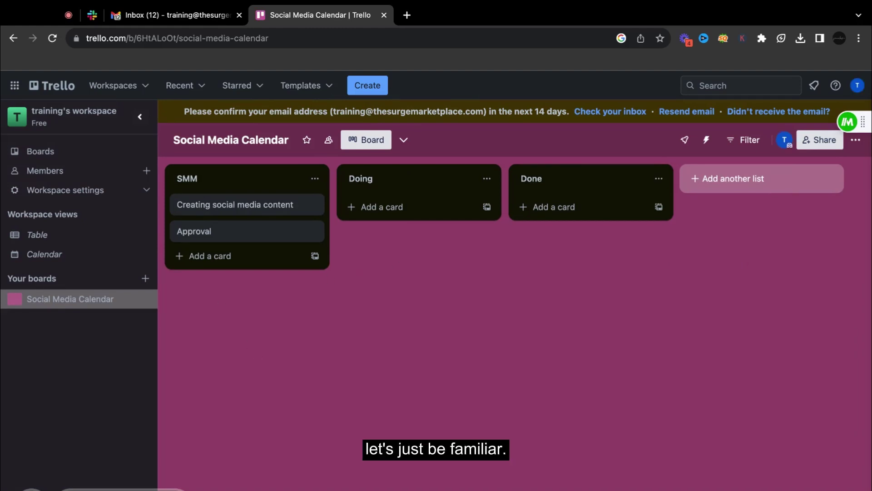
# - Rename the board to 'Surge Social Media Team'
pyautogui.click(245, 140)
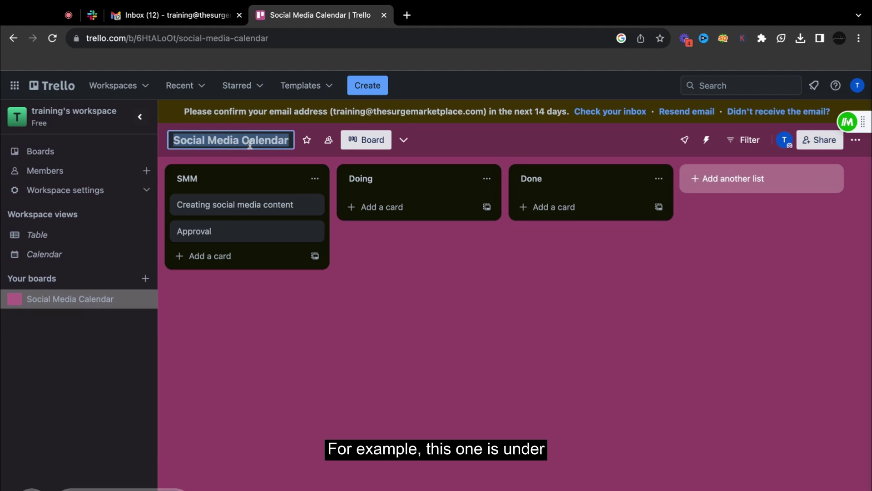
pyautogui.press('BackSpace')
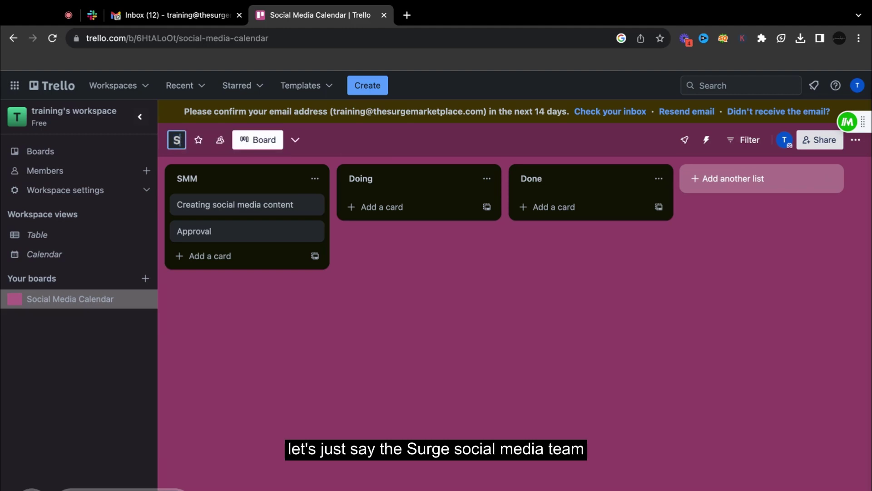
pyautogui.write('S')
pyautogui.press('BackSpace')
pyautogui.write('S')
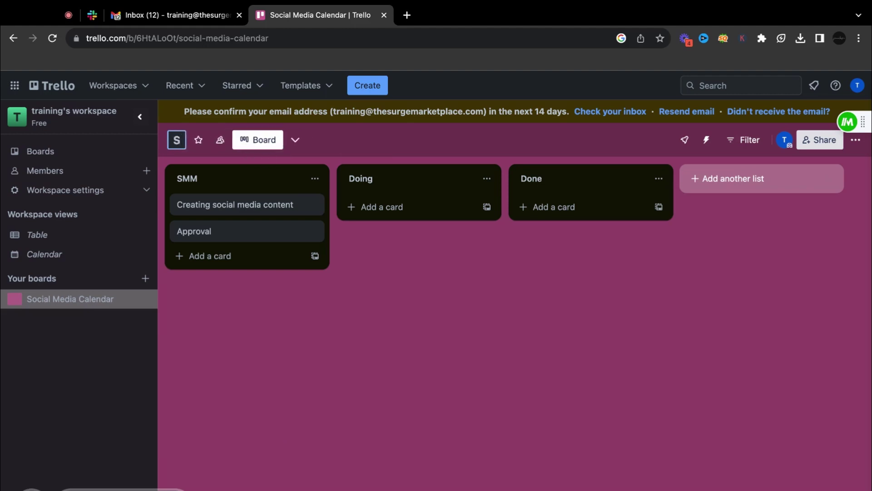
pyautogui.write('urge Social Media Team')
pyautogui.press('Return')
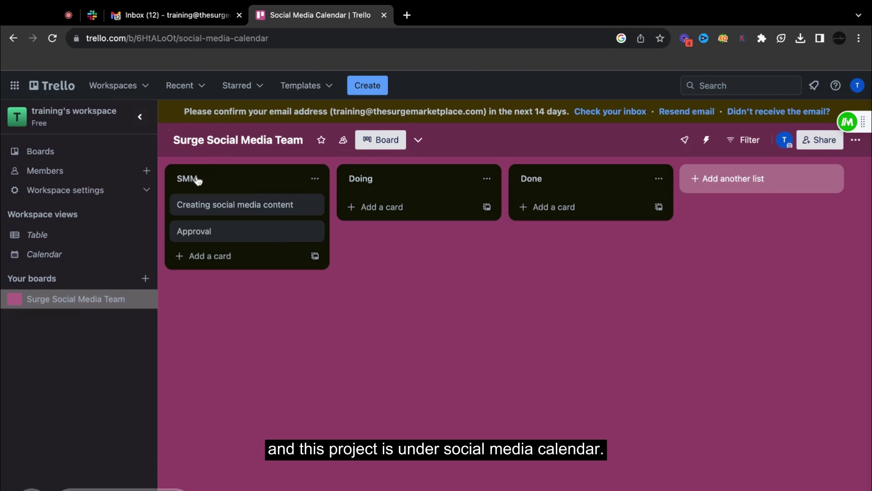
# - Rename the SMM list to 'Social Media Calendar' and open the Creating social media content card
pyautogui.click(198, 178)
pyautogui.write('Social Media Calendar')
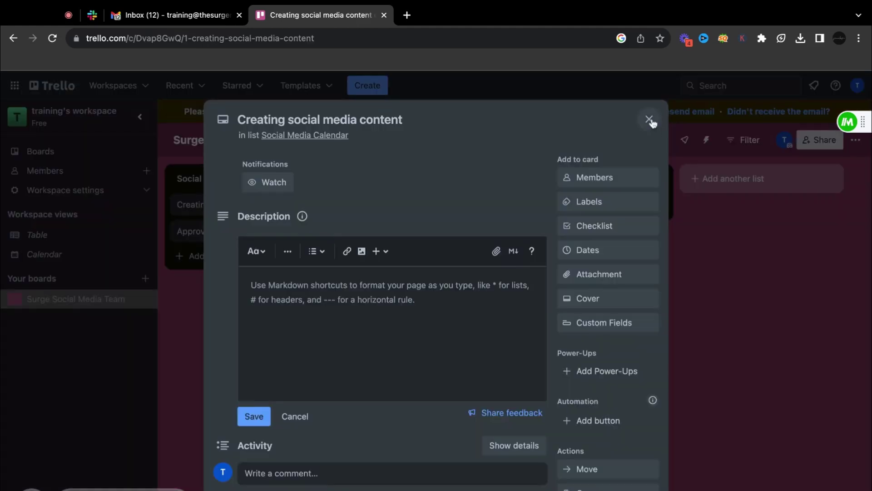
pyautogui.click(652, 121)
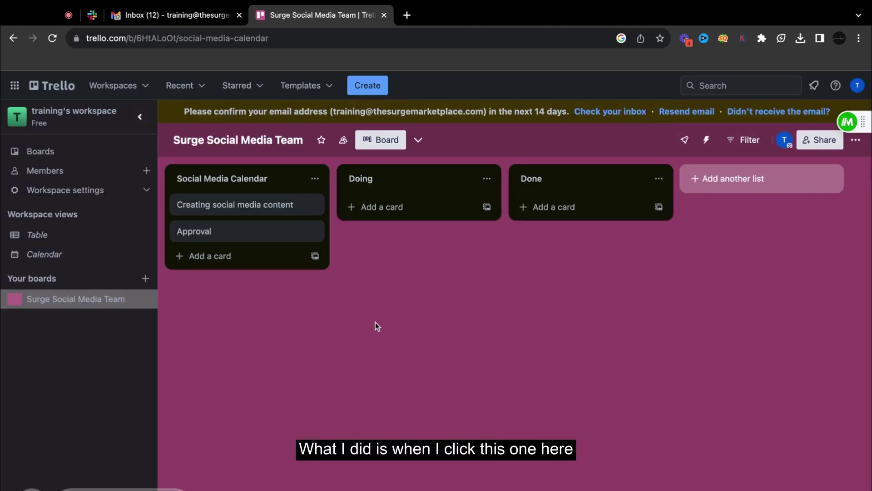
pyautogui.click(283, 204)
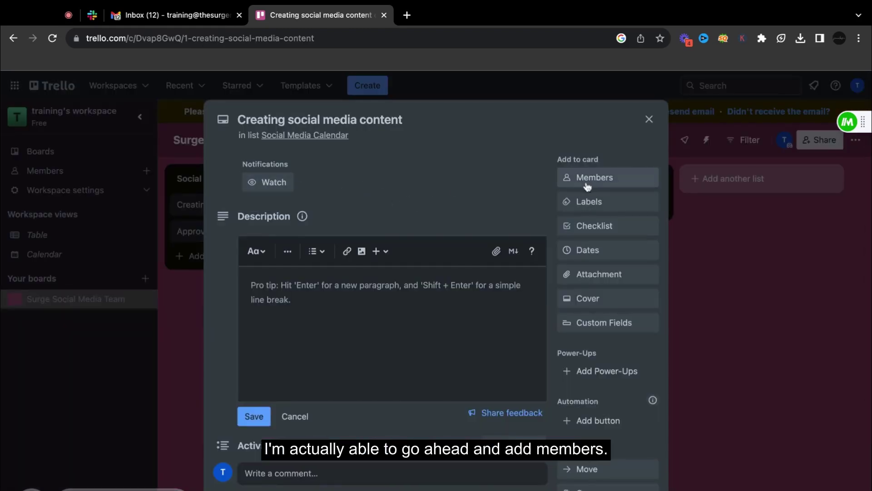
# - Look up assignable members for Creating social media content, then give it the green label
pyautogui.click(606, 183)
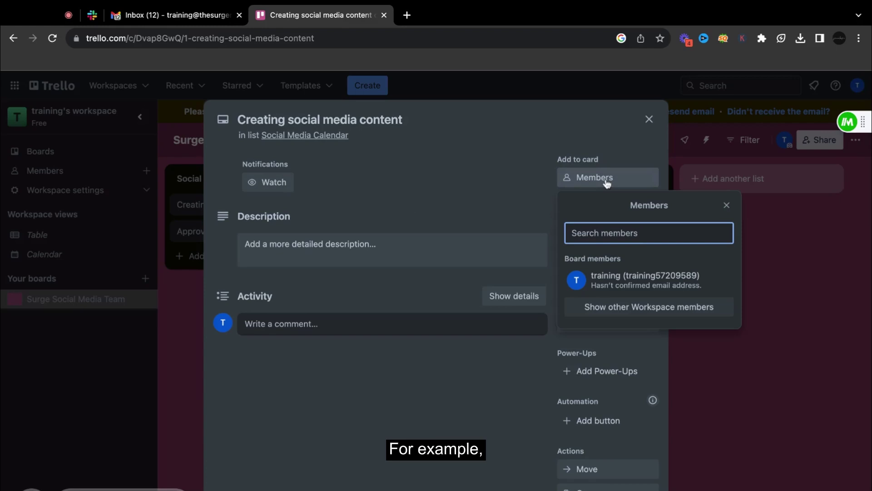
pyautogui.write('Pe')
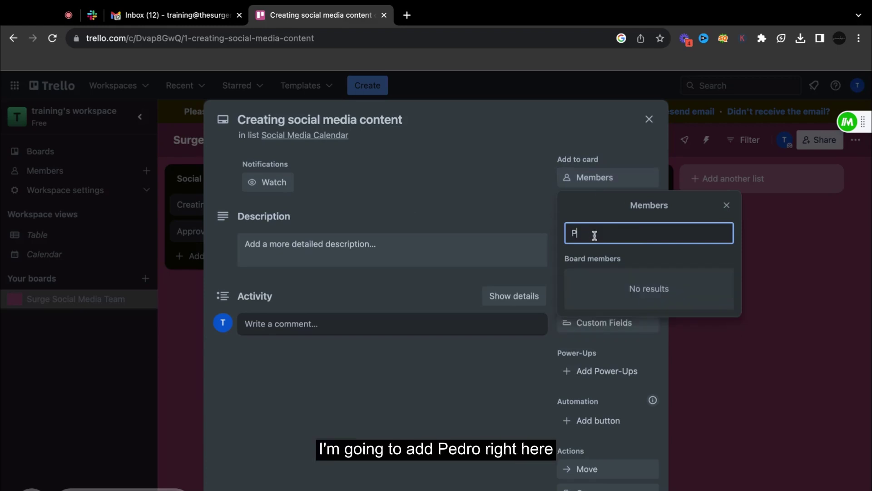
pyautogui.press('BackSpace')
pyautogui.press('BackSpace')
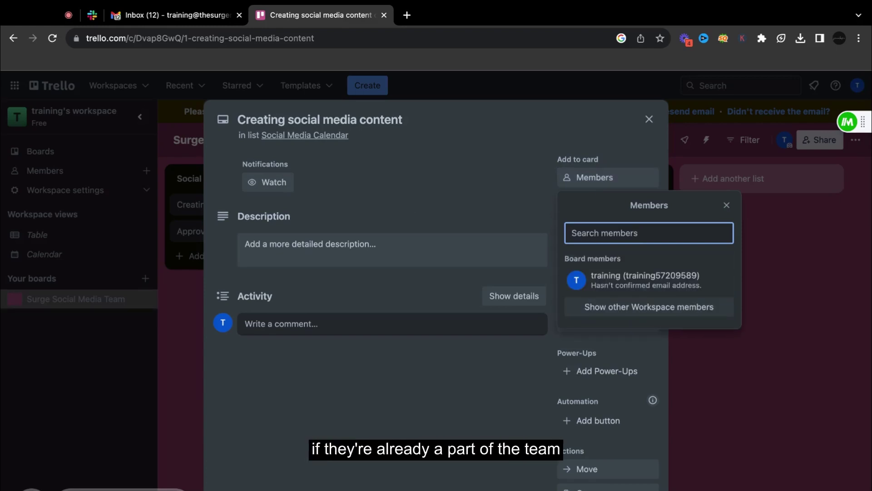
pyautogui.click(727, 205)
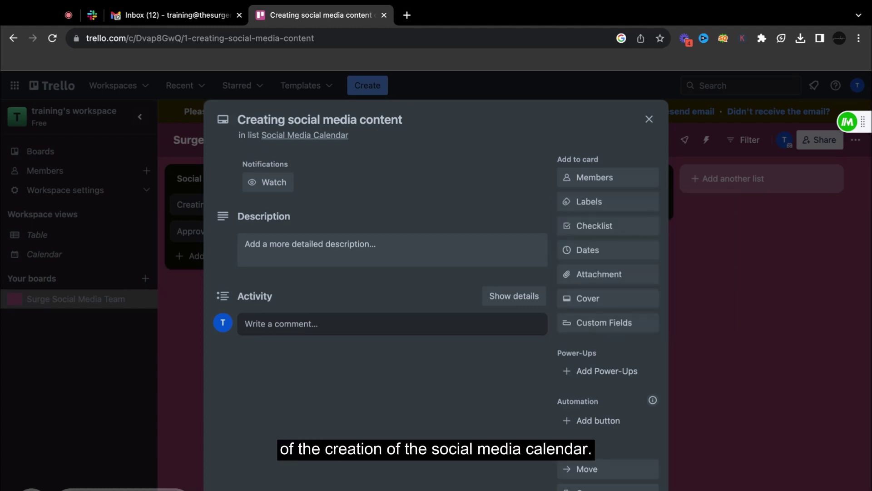
pyautogui.click(611, 205)
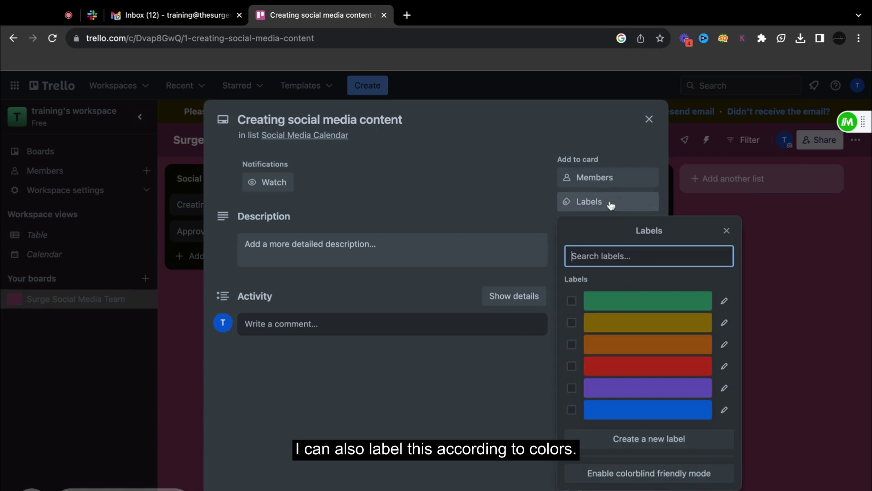
pyautogui.click(642, 302)
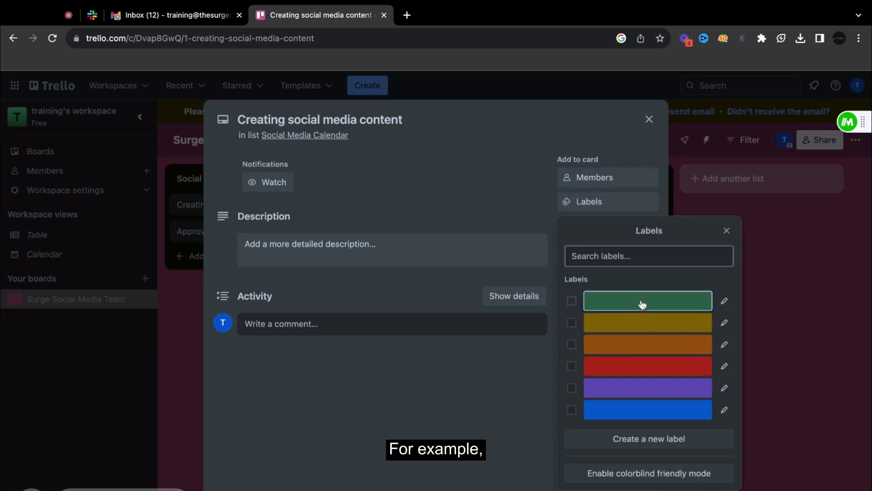
pyautogui.click(650, 121)
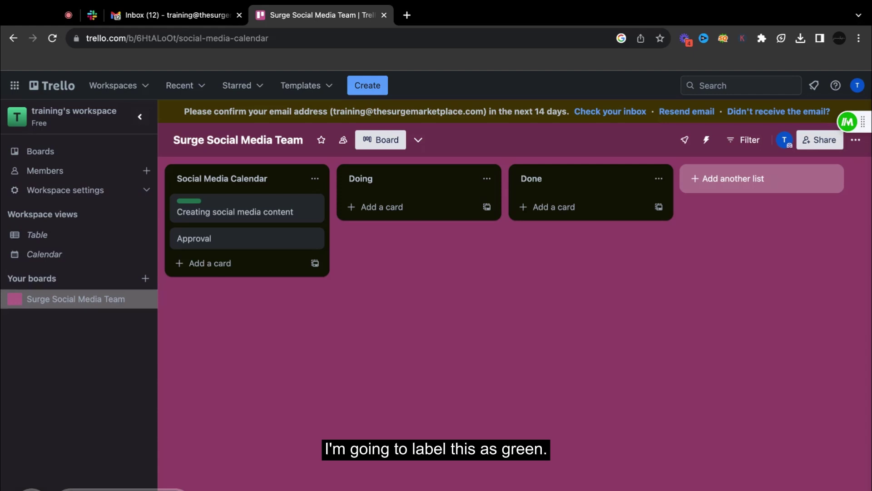
# - Search assignable members on the Approval card, clear the search, and close the card
pyautogui.click(230, 241)
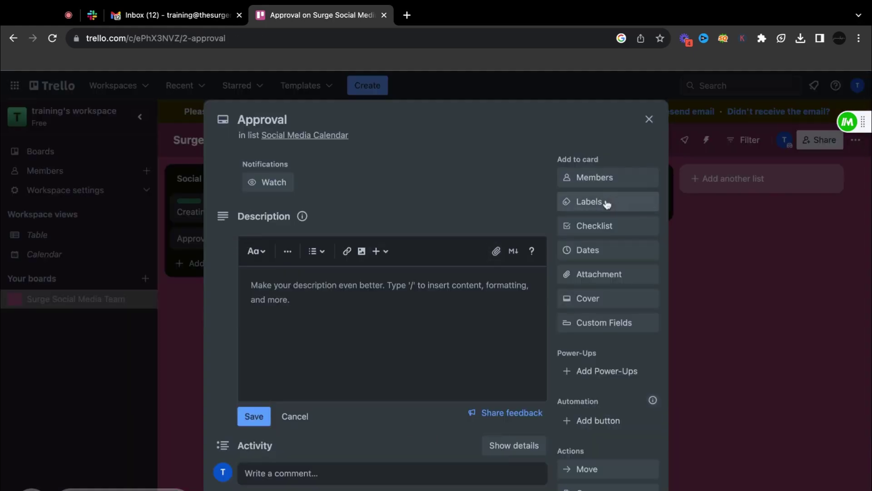
pyautogui.click(605, 181)
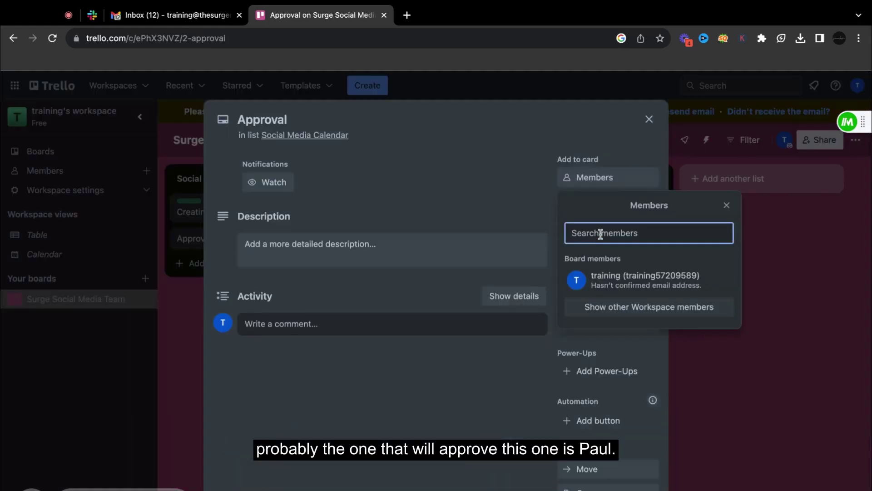
pyautogui.write('Paul')
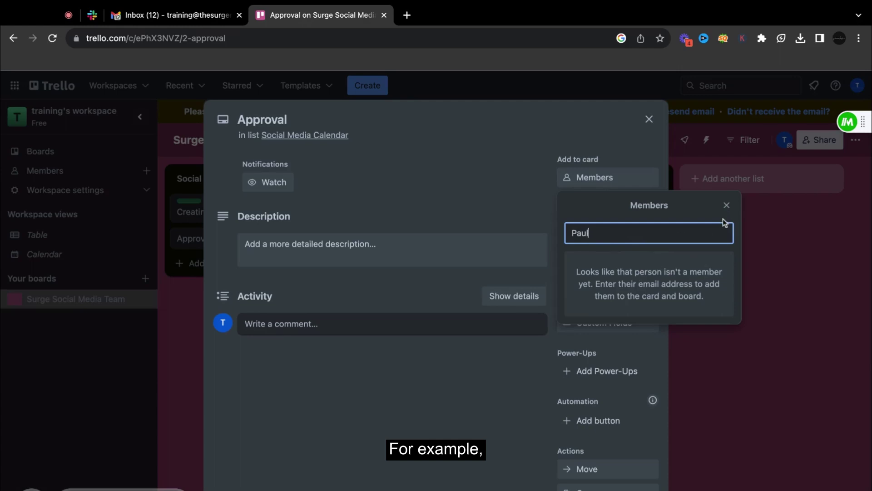
pyautogui.doubleClick(632, 232)
pyautogui.press('BackSpace')
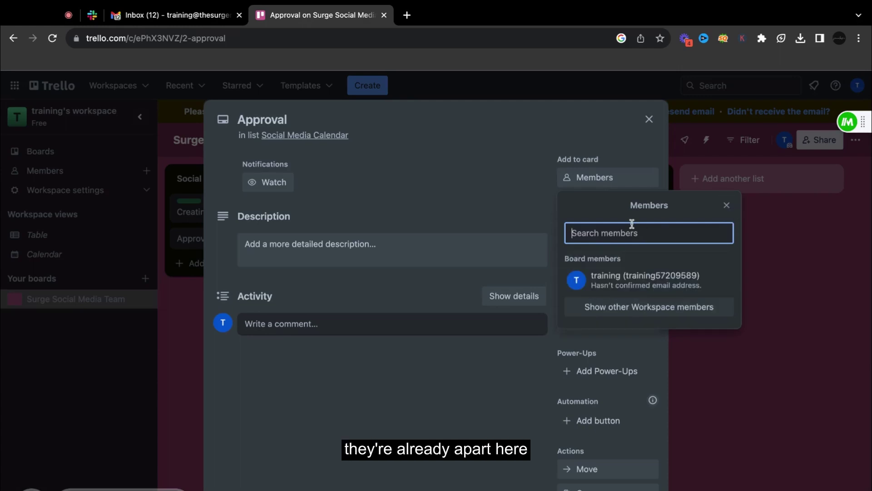
pyautogui.click(727, 206)
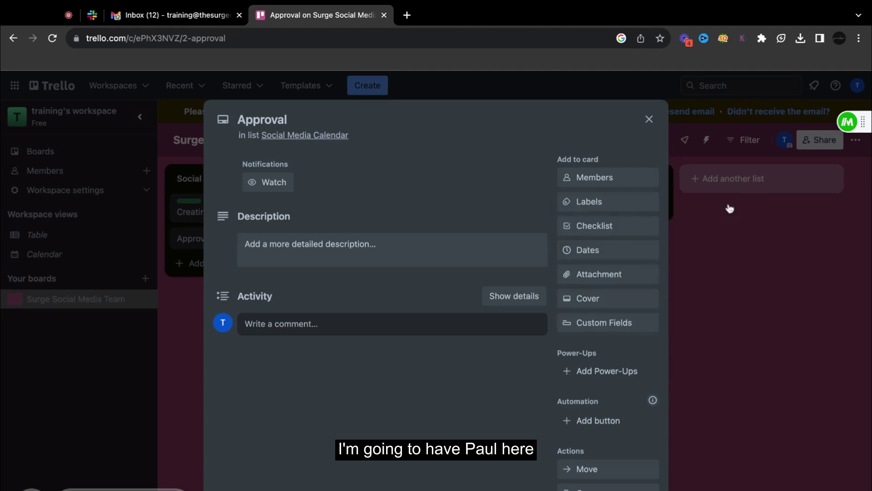
pyautogui.click(649, 119)
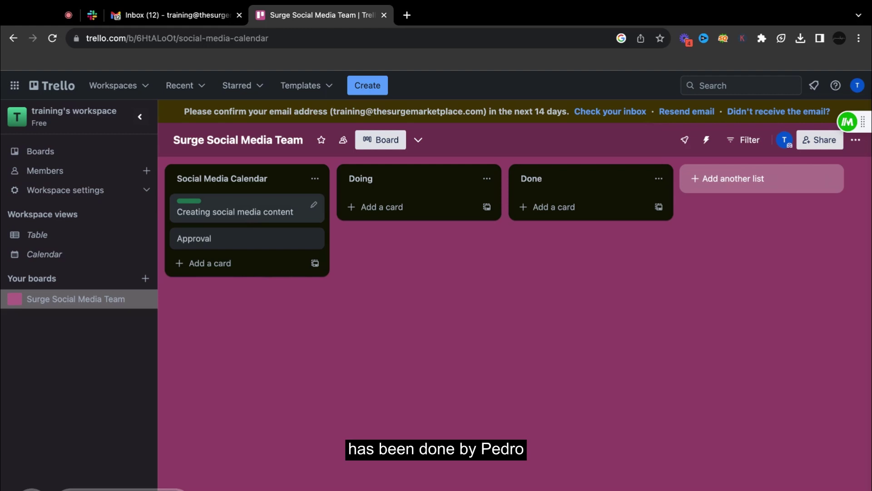
# - Drag Creating social media content and Approval into Doing, then on into Done
pyautogui.moveTo(237, 210); pyautogui.dragTo(408, 210)
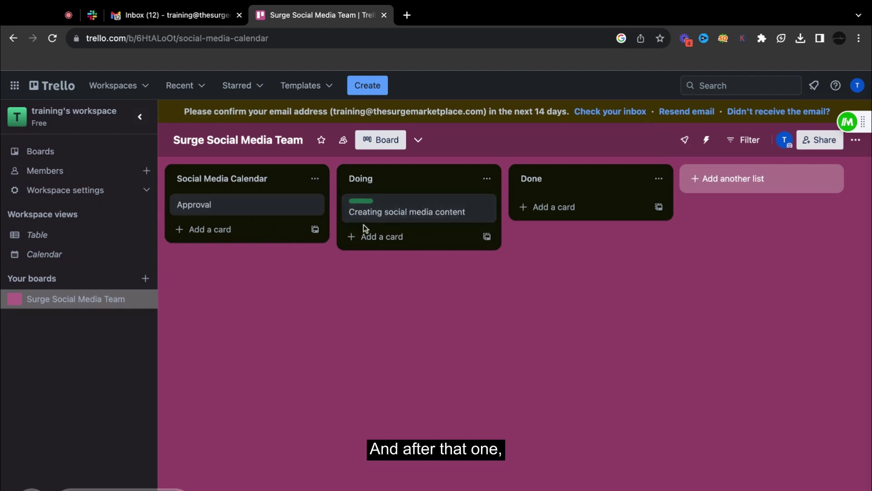
pyautogui.moveTo(273, 209); pyautogui.dragTo(411, 238)
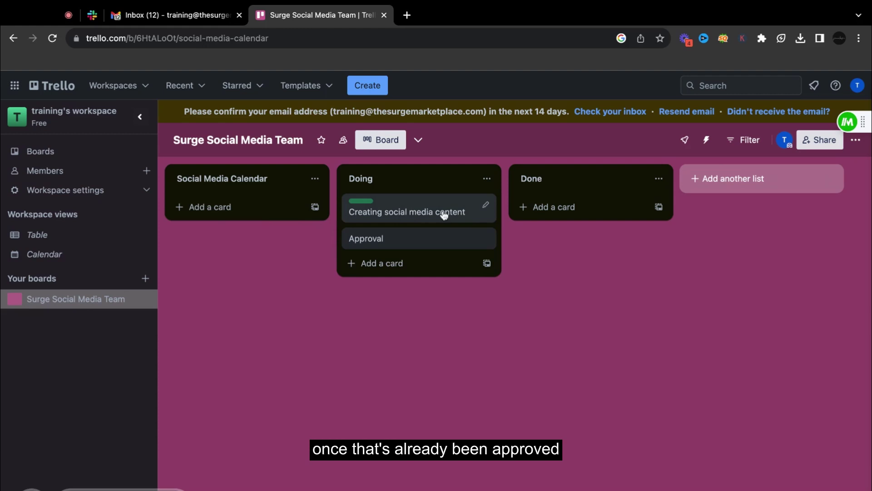
pyautogui.moveTo(444, 214); pyautogui.dragTo(616, 212)
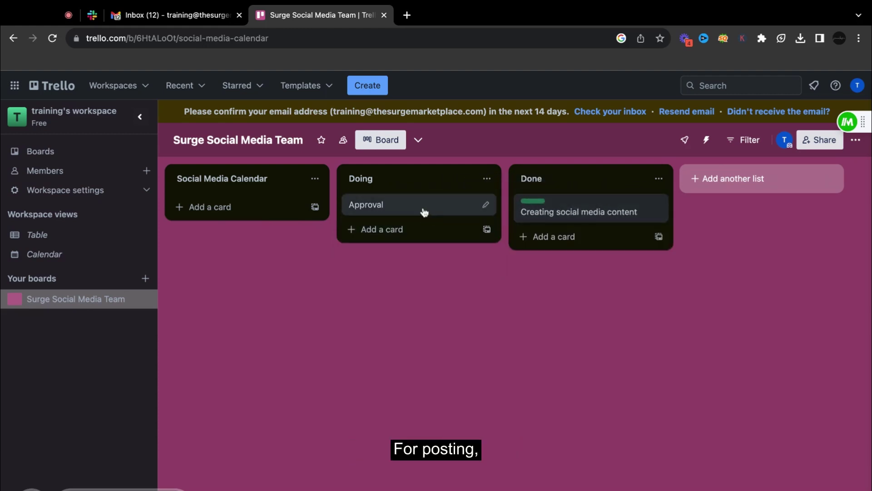
pyautogui.moveTo(427, 208); pyautogui.dragTo(424, 212)
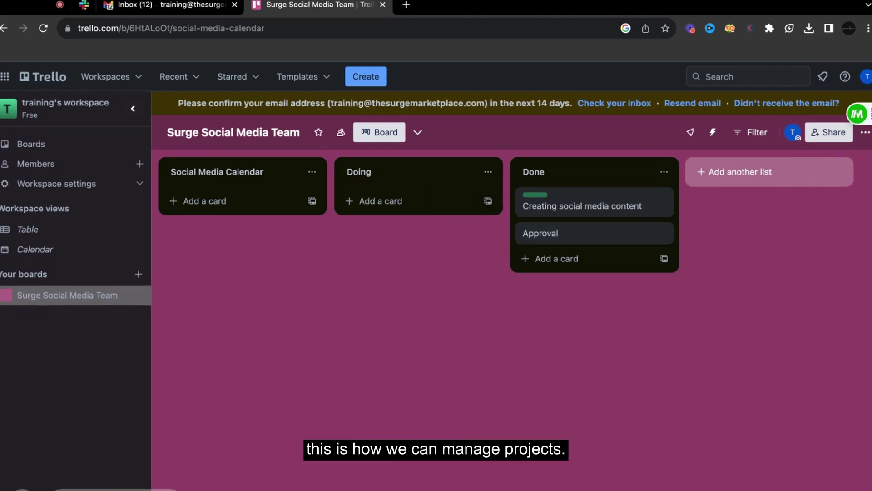
# - Open the Project Management template board and scroll through its lists, zoomed in
pyautogui.click(82, 150)
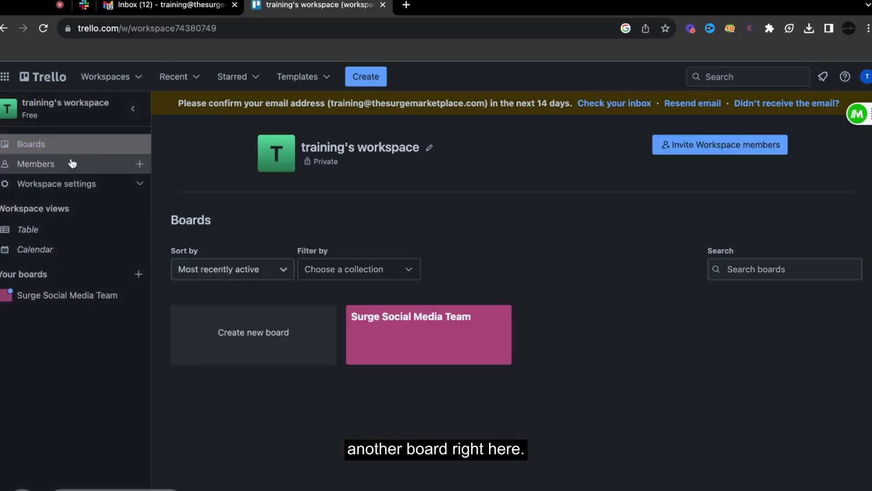
pyautogui.scroll(-2, 284, 376)
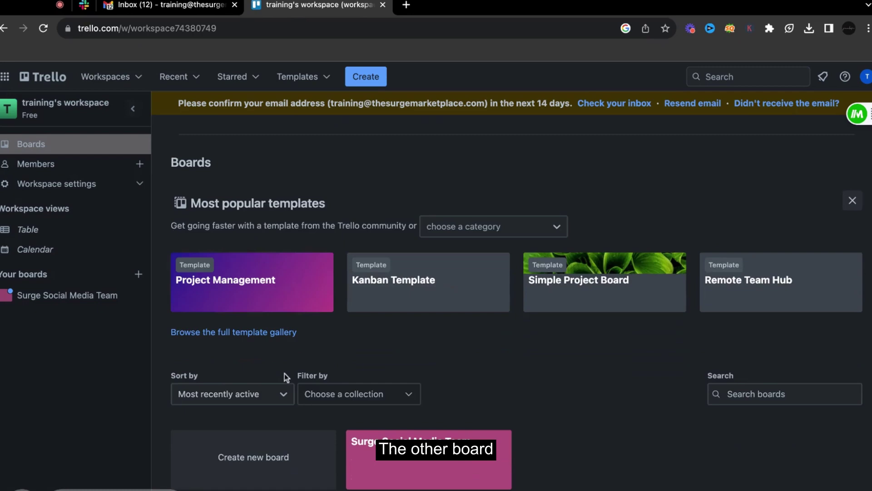
pyautogui.click(289, 281)
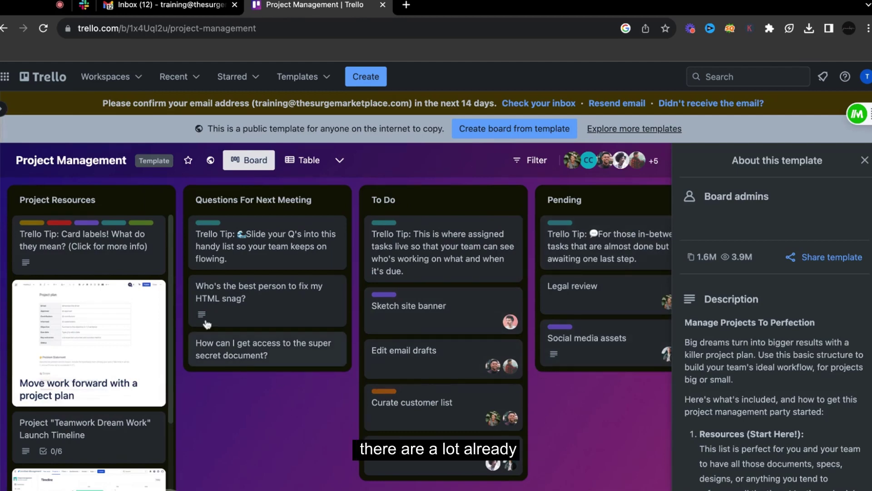
pyautogui.scroll(-2, 81, 358)
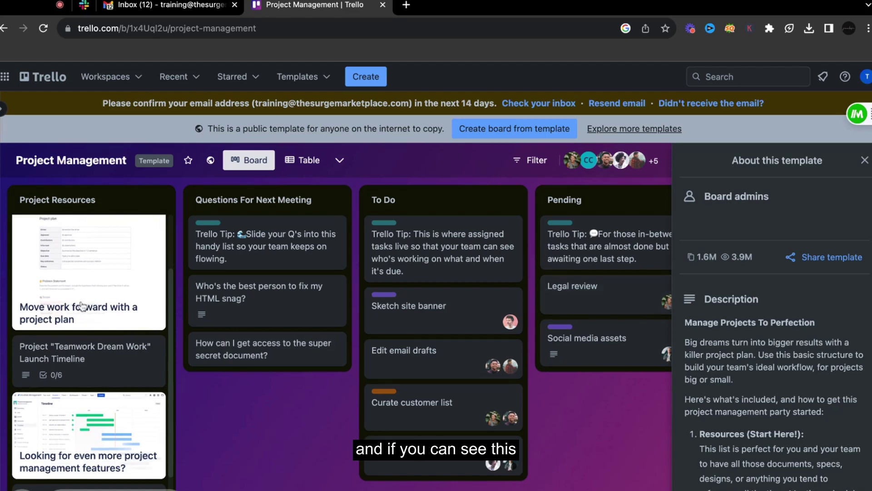
pyautogui.scroll(-1, 82, 305)
pyautogui.scroll(2, 82, 305)
pyautogui.scroll(-2, 82, 305)
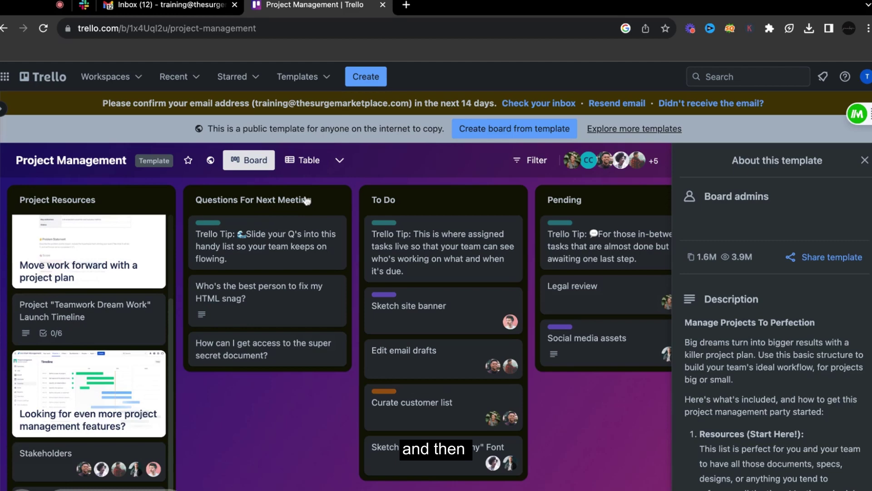
pyautogui.hscroll(5, 262, 325)
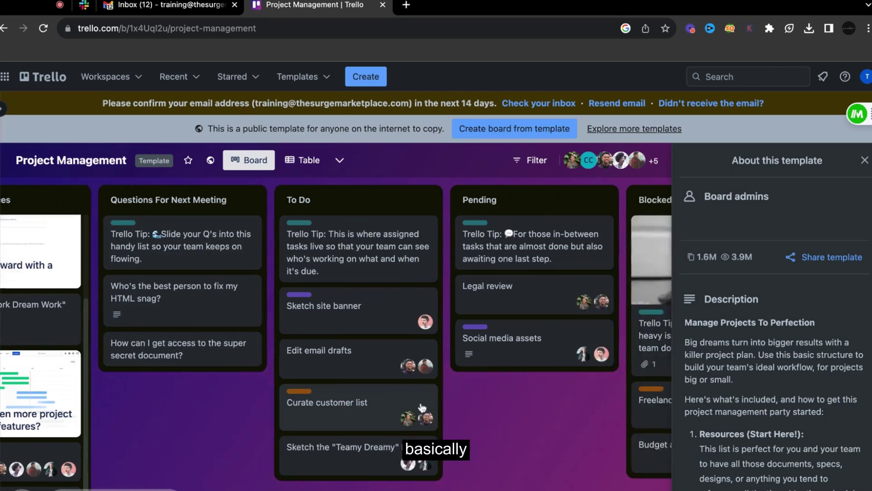
pyautogui.hscroll(4, 425, 282)
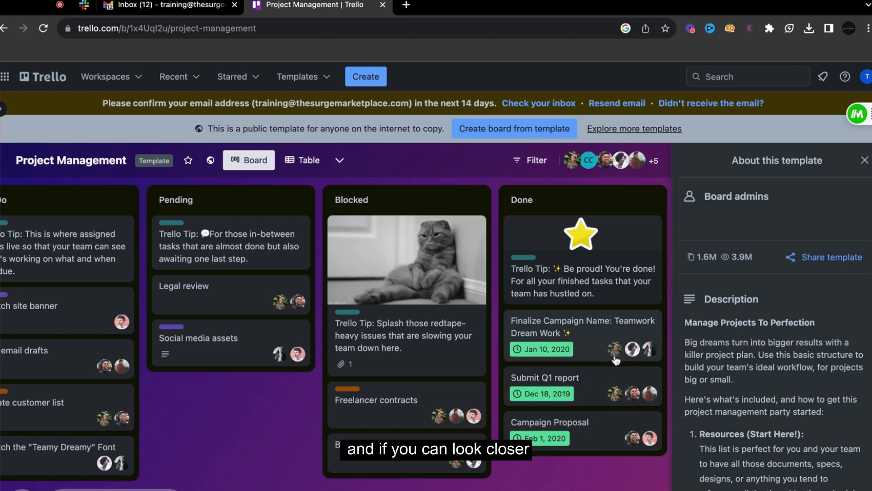
pyautogui.hotkey('ctrl', '+')
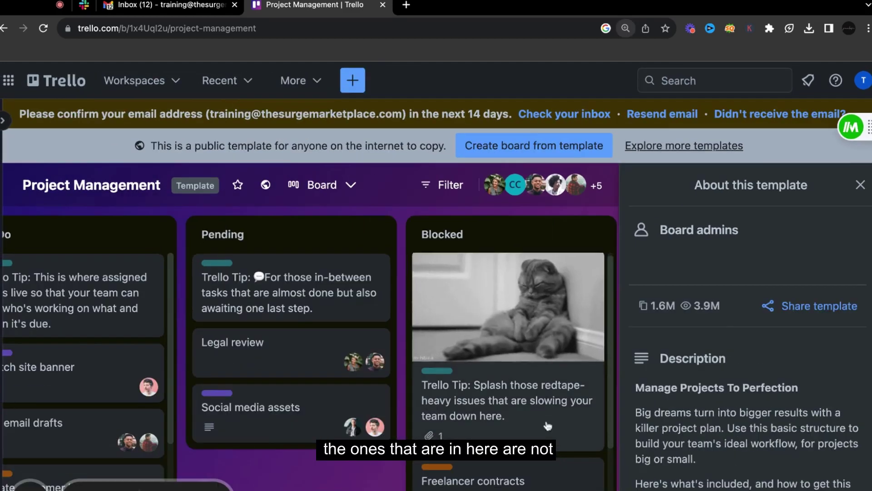
pyautogui.hscroll(5, 448, 389)
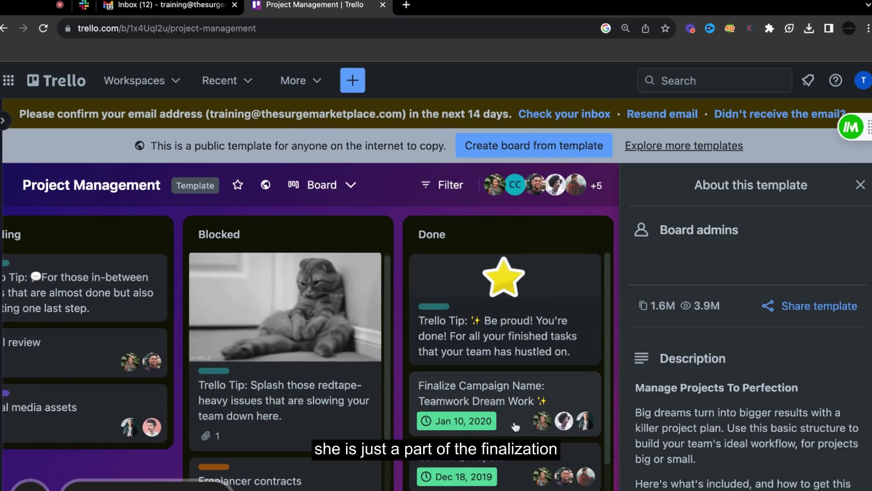
pyautogui.scroll(-1, 523, 427)
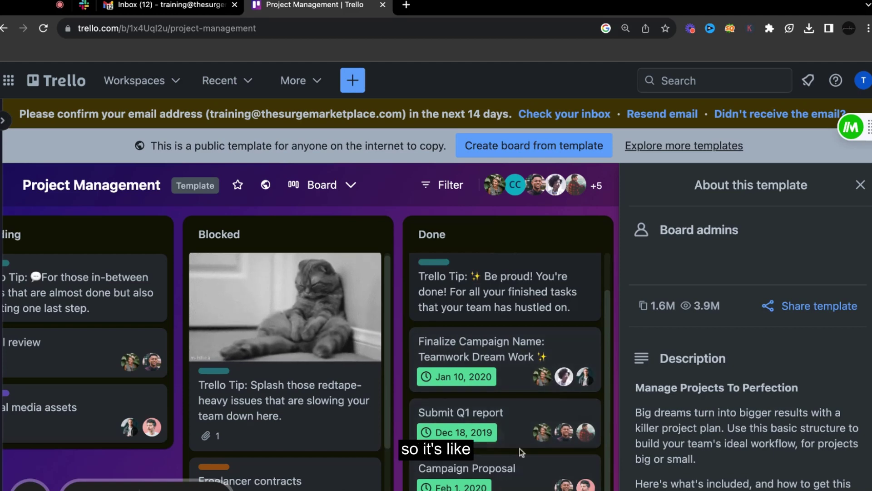
pyautogui.hscroll(-15, 543, 423)
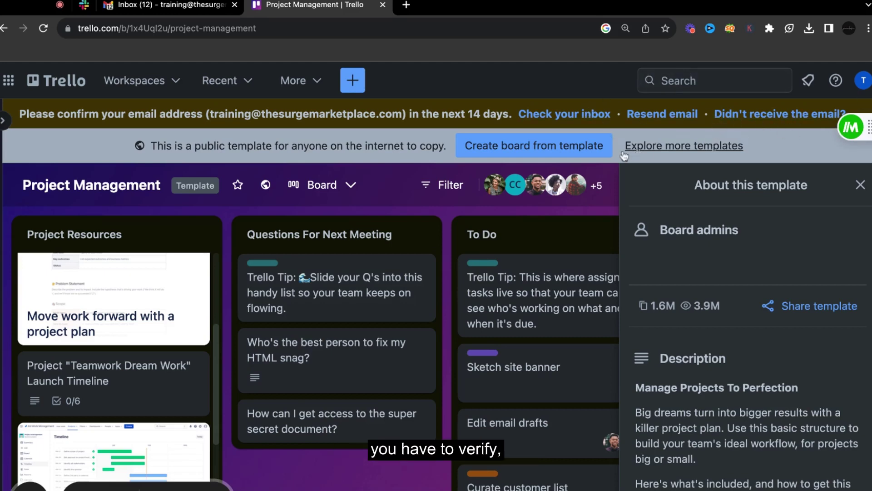
# - Open the 'Verify your email for Trello' message in the Gmail inbox
pyautogui.click(200, 6)
pyautogui.click(449, 171)
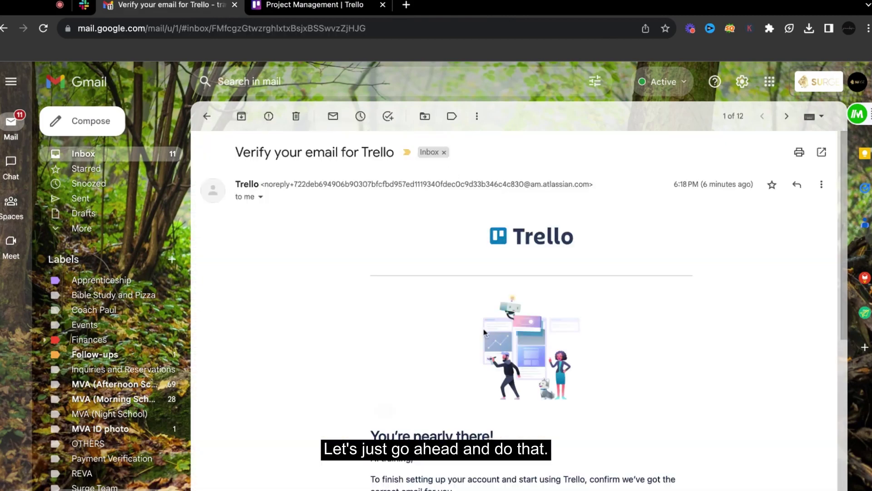
pyautogui.scroll(-7, 486, 334)
# - Verify the e-mail, then enter the full name and paste the account password to finish setup
pyautogui.click(438, 196)
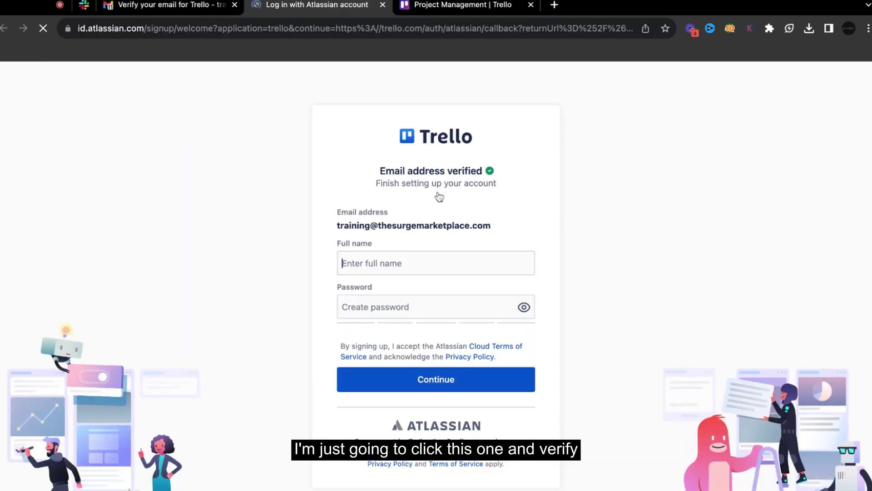
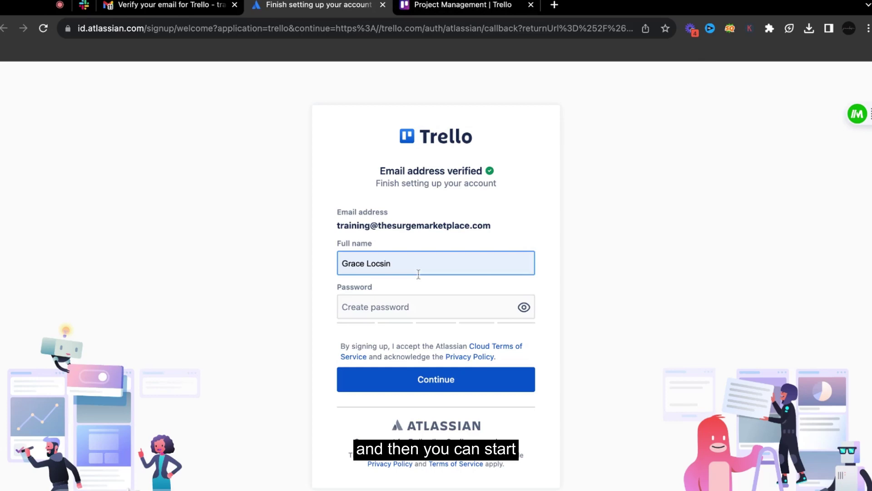
pyautogui.click(394, 303)
pyautogui.press('super+v')
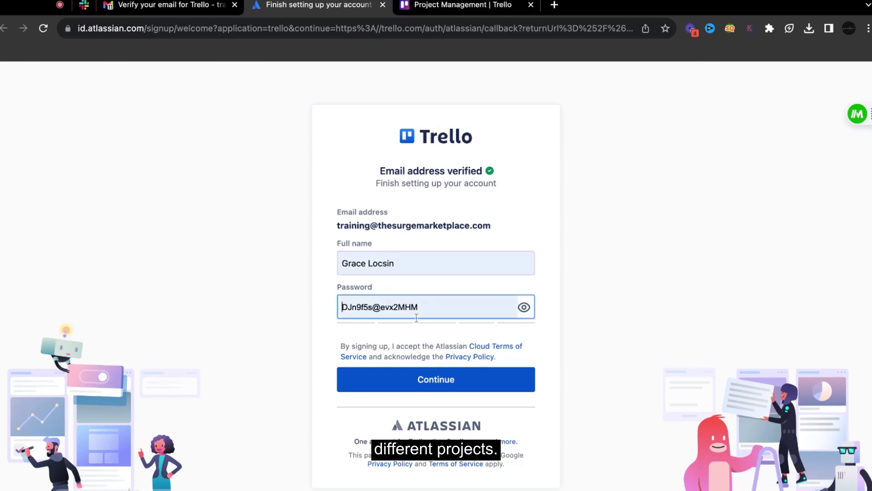
pyautogui.press('Tab')
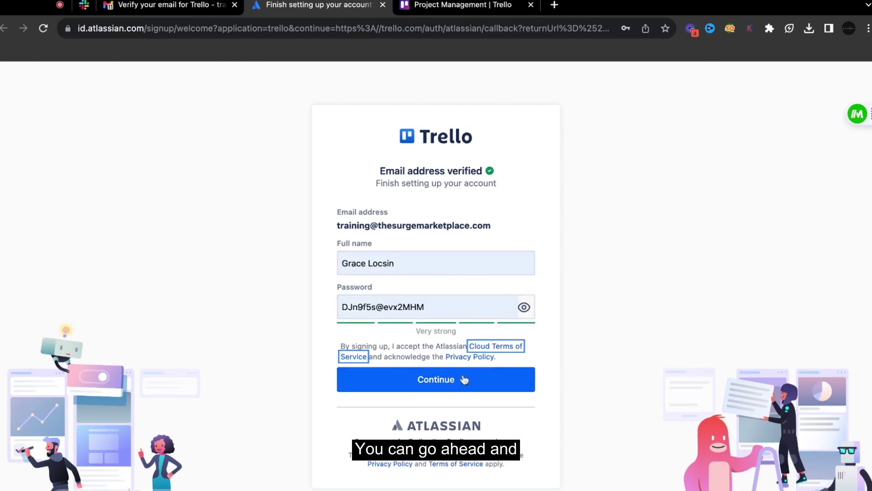
pyautogui.click(464, 380)
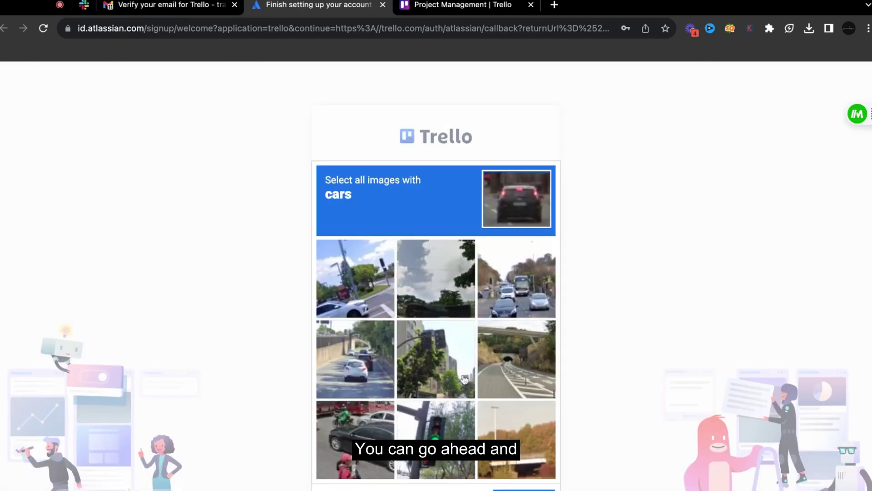
# - Pass the image check by selecting the four images containing cars
pyautogui.click(508, 300)
pyautogui.click(356, 297)
pyautogui.click(358, 353)
pyautogui.click(361, 427)
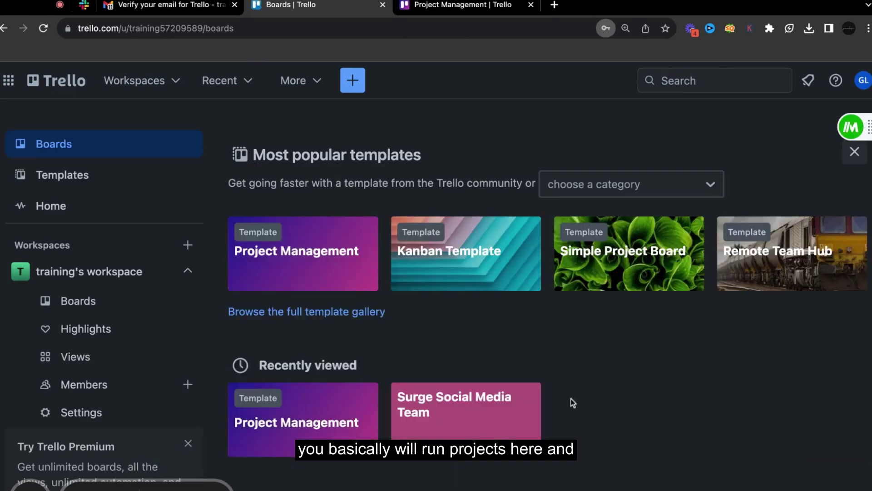
# - Create a new board titled 'Customer Team' from the workspace's boards page
pyautogui.click(114, 301)
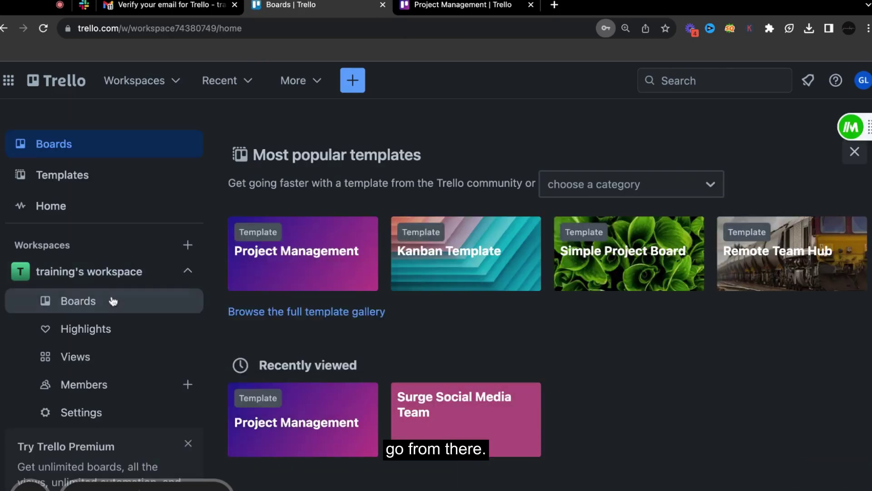
pyautogui.scroll(-1, 405, 409)
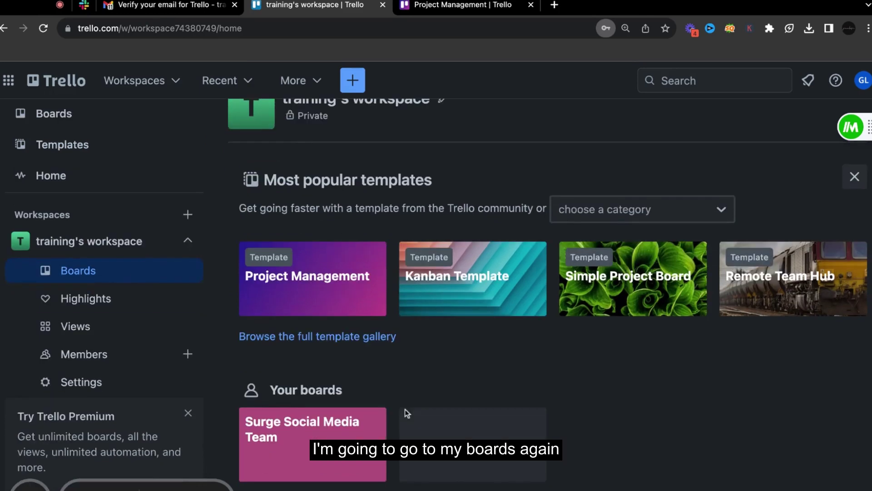
pyautogui.click(472, 443)
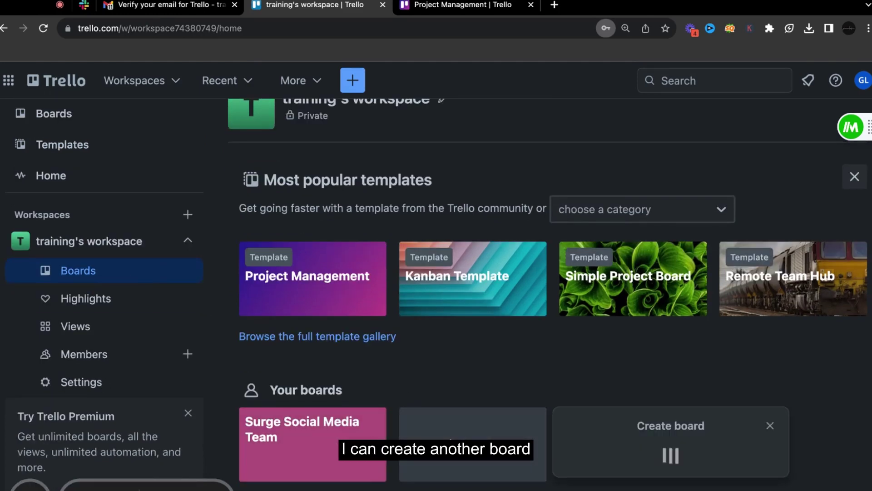
pyautogui.write('C')
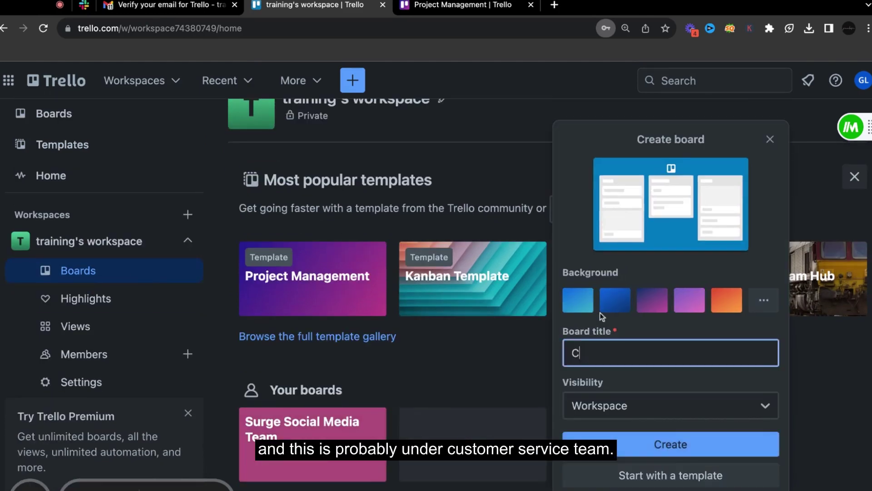
pyautogui.write('u')
pyautogui.press('BackSpace')
pyautogui.write('us')
pyautogui.write('tomer Team')
pyautogui.press('Return')
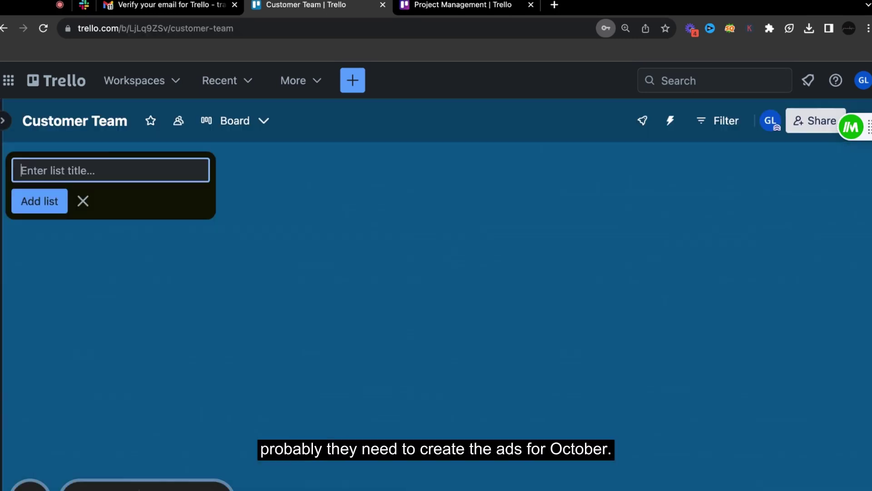
# - Add the 'Create Ads for Oct' list with its first card, 'Draft promo campaign'
pyautogui.write('Create')
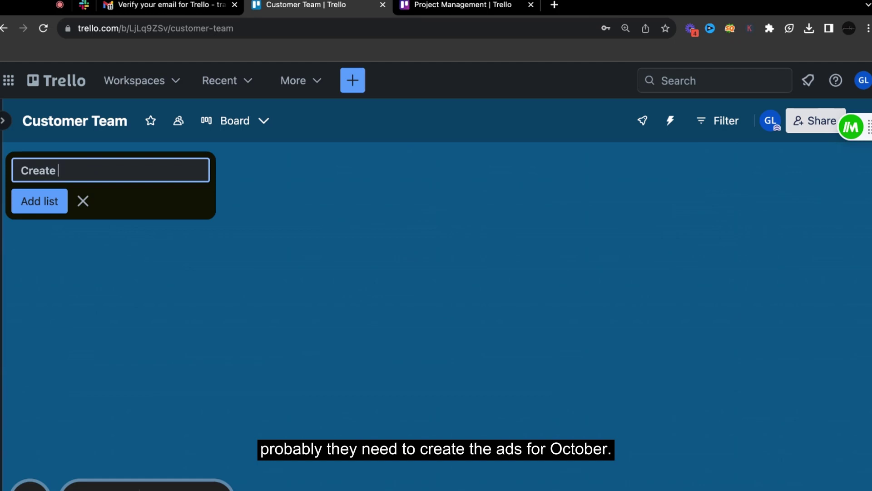
pyautogui.write(' Ads for Oct')
pyautogui.click(23, 201)
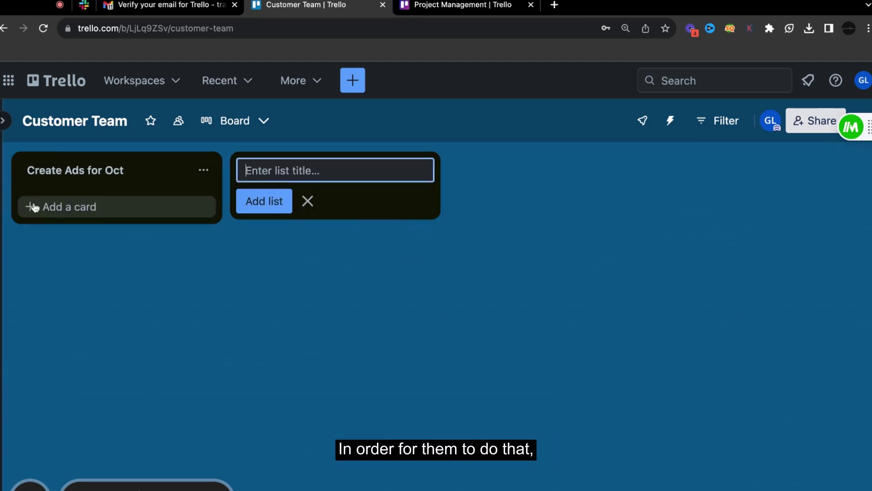
pyautogui.click(102, 206)
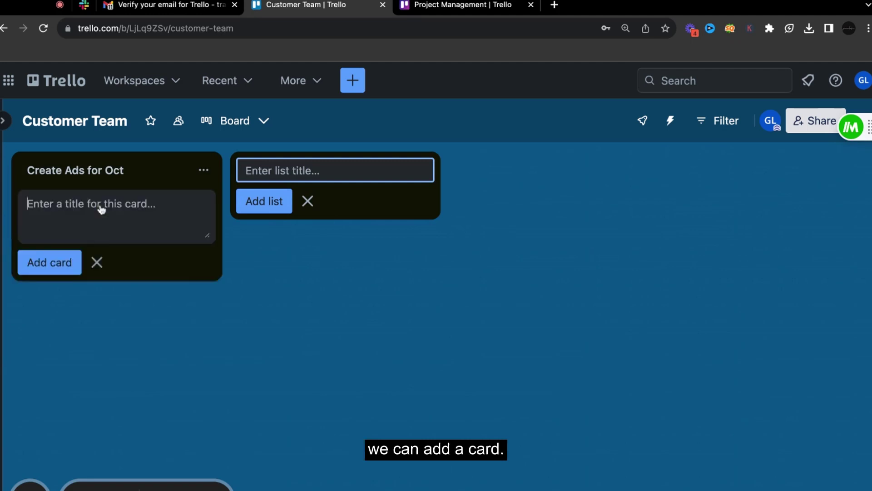
pyautogui.write('Dract promo')
pyautogui.click(52, 201)
pyautogui.press('BackSpace')
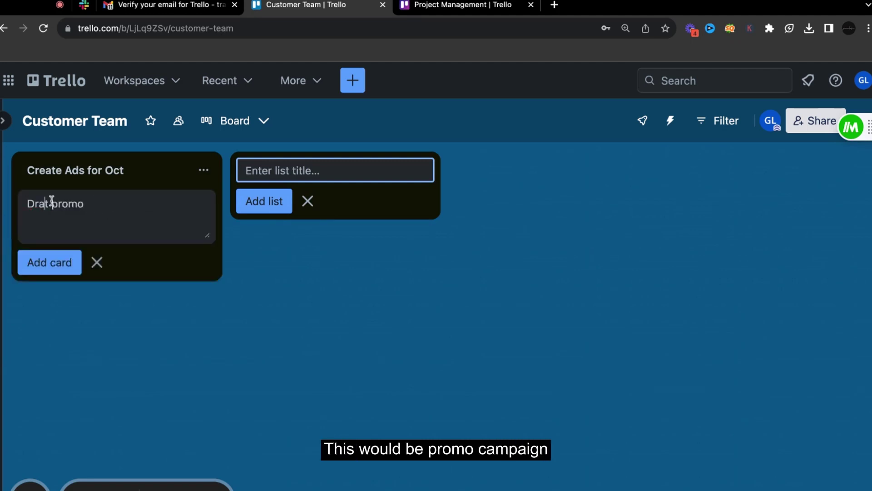
pyautogui.write('ft promo ca')
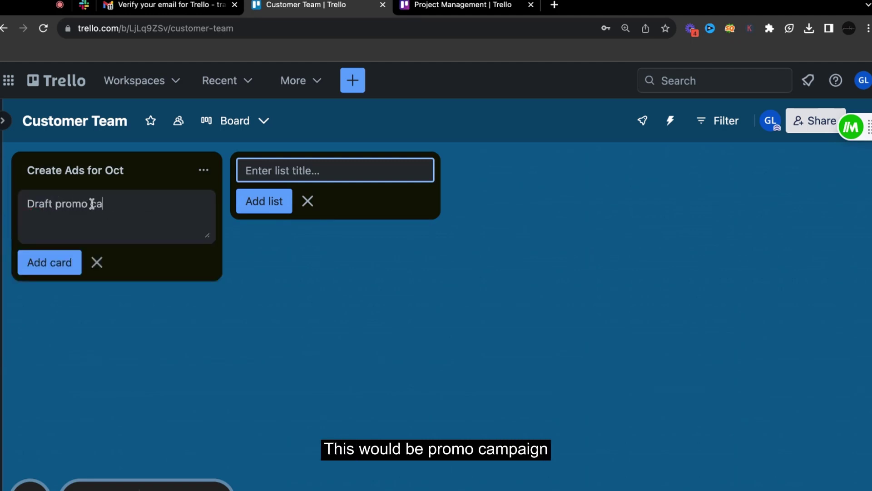
pyautogui.write('mpaign')
pyautogui.click(51, 262)
# - Add cards 'Creating graphics', 'Approval', 'Posting' and 'Ad' to the list
pyautogui.write('Creating grao')
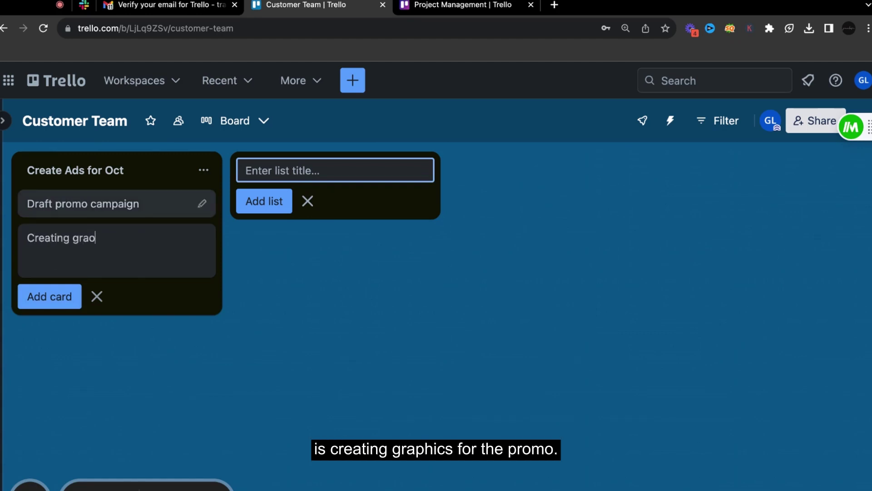
pyautogui.write('hics')
pyautogui.click(94, 236)
pyautogui.press('BackSpace')
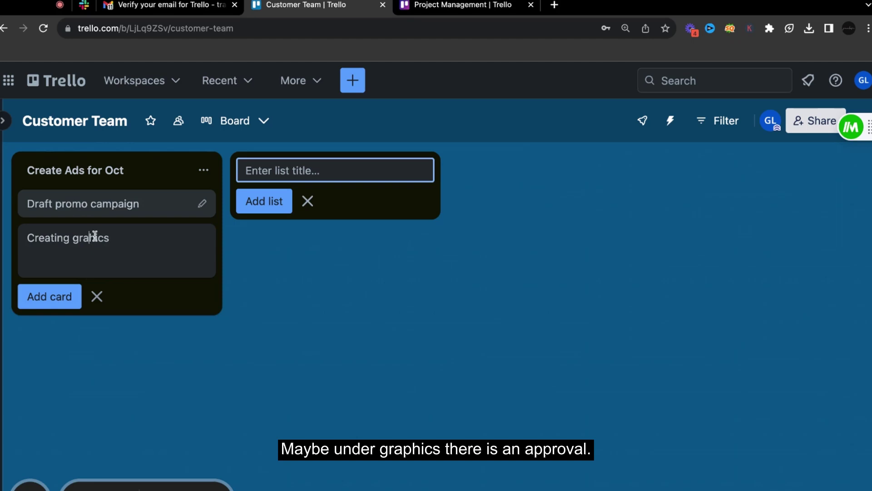
pyautogui.click(65, 296)
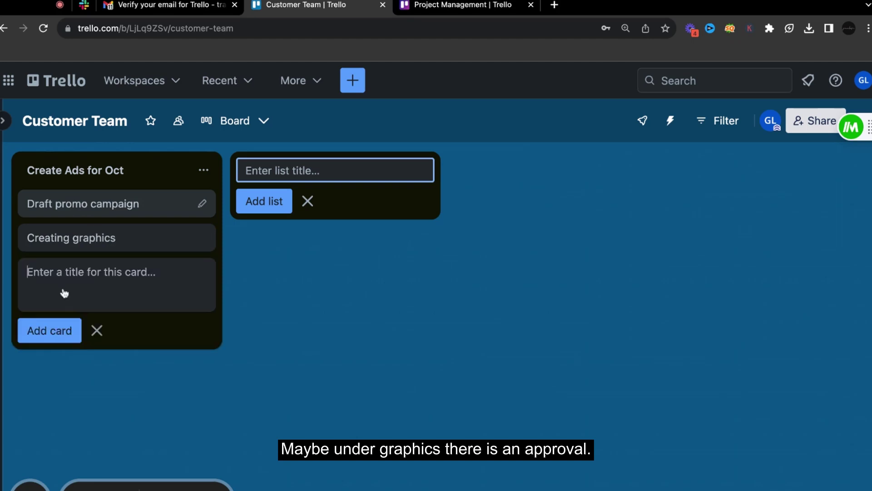
pyautogui.write('Approval')
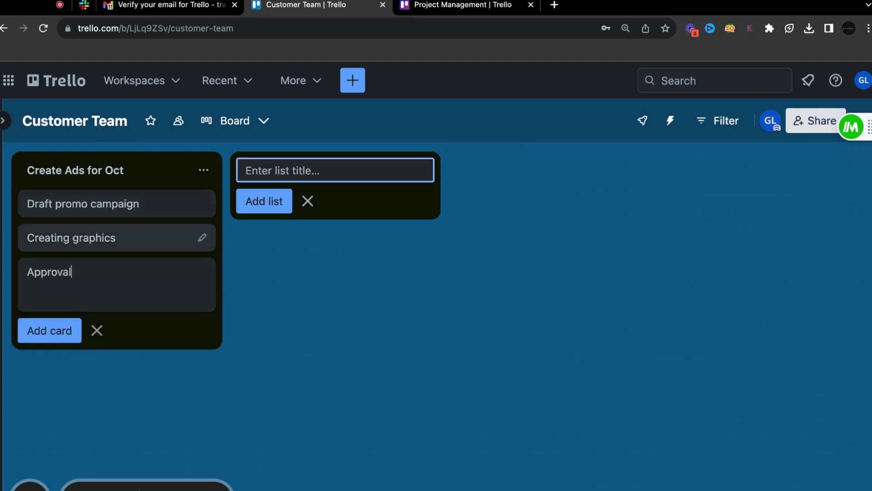
pyautogui.click(50, 330)
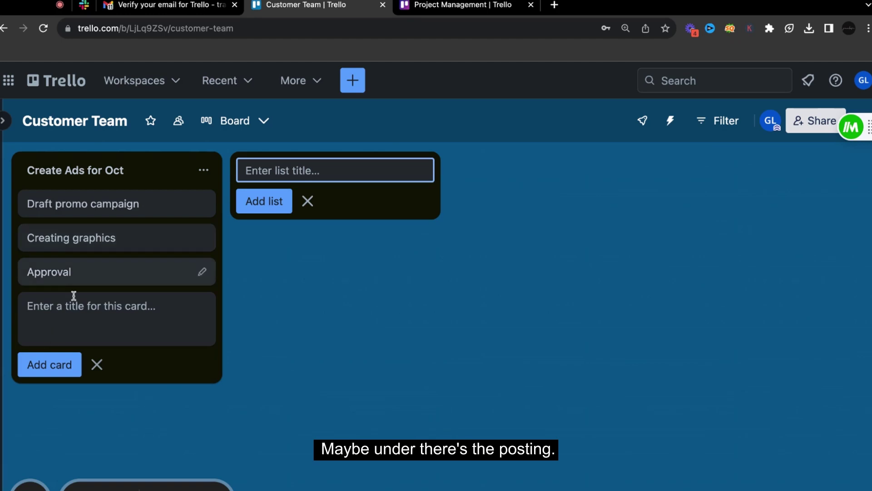
pyautogui.write('Posting')
pyautogui.click(61, 364)
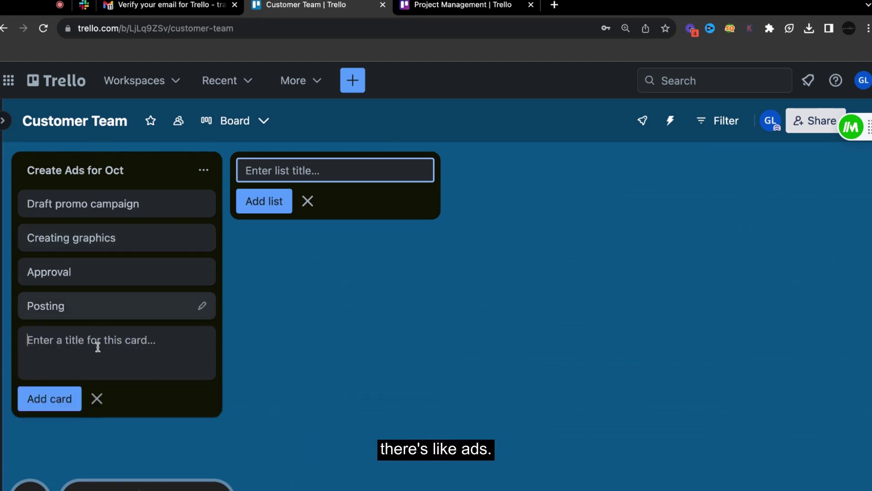
pyautogui.write('Ad')
pyautogui.click(307, 201)
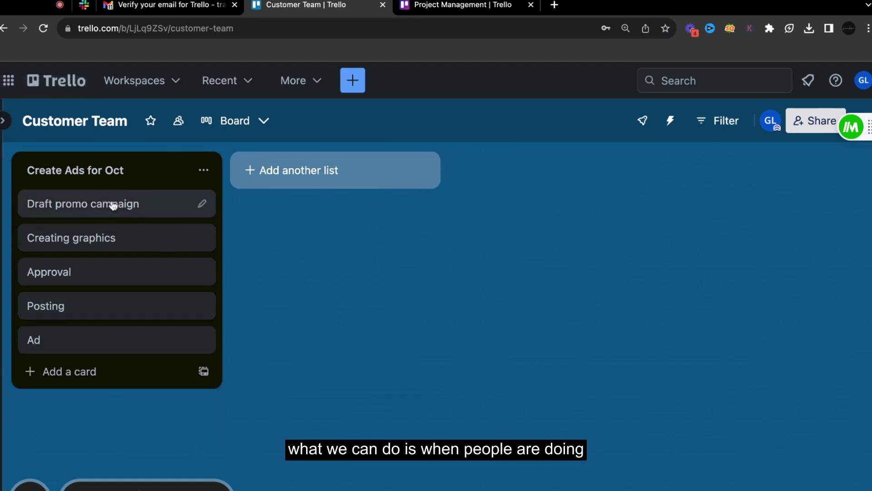
# - Move the Draft promo campaign card below Creating graphics in the first list
pyautogui.moveTo(112, 206); pyautogui.dragTo(137, 237)
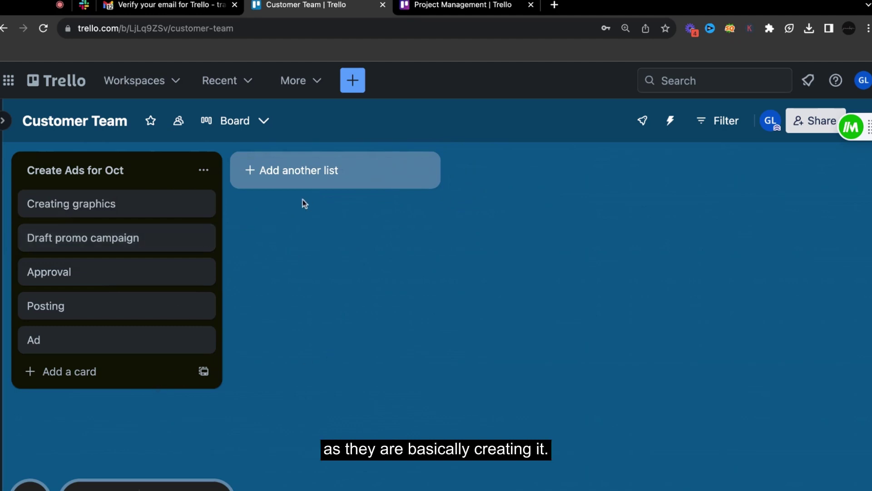
pyautogui.click(3, 121)
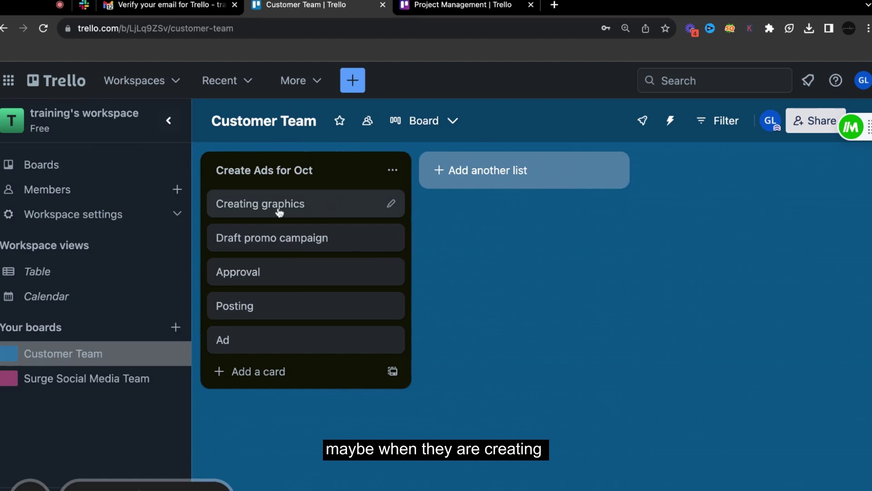
pyautogui.moveTo(260, 207); pyautogui.dragTo(564, 202)
# - Add a Doing list beside Create Ads for Oct and move Creating graphics into it
pyautogui.click(497, 171)
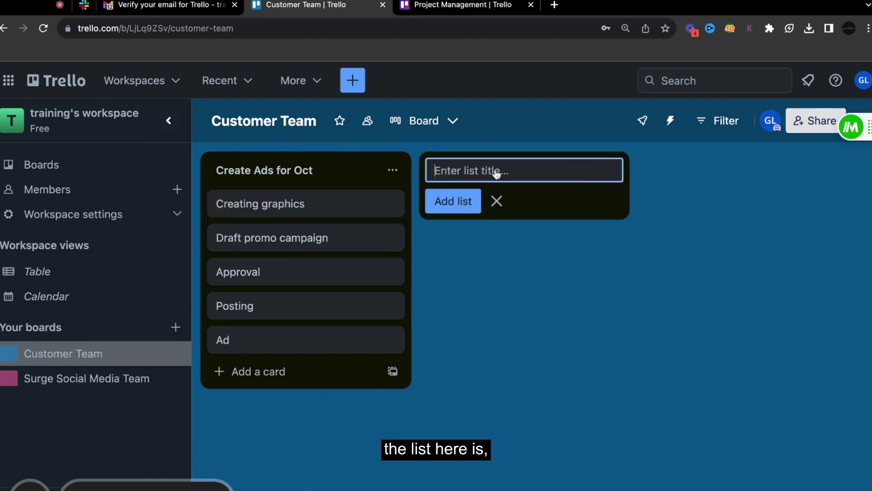
pyautogui.write('Do')
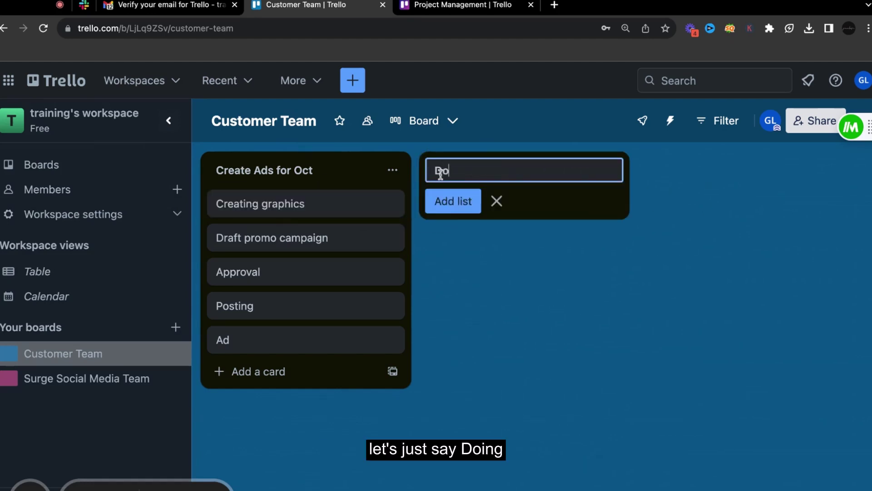
pyautogui.write('ing')
pyautogui.click(455, 201)
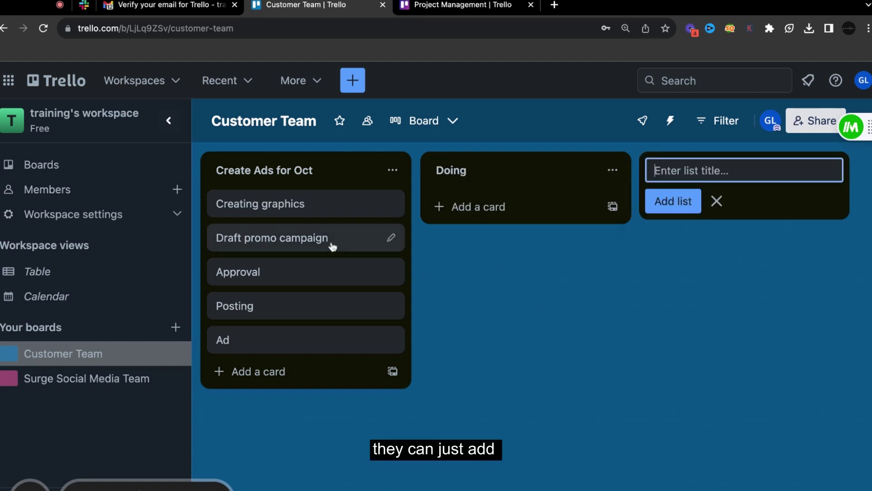
pyautogui.moveTo(307, 207); pyautogui.dragTo(577, 203)
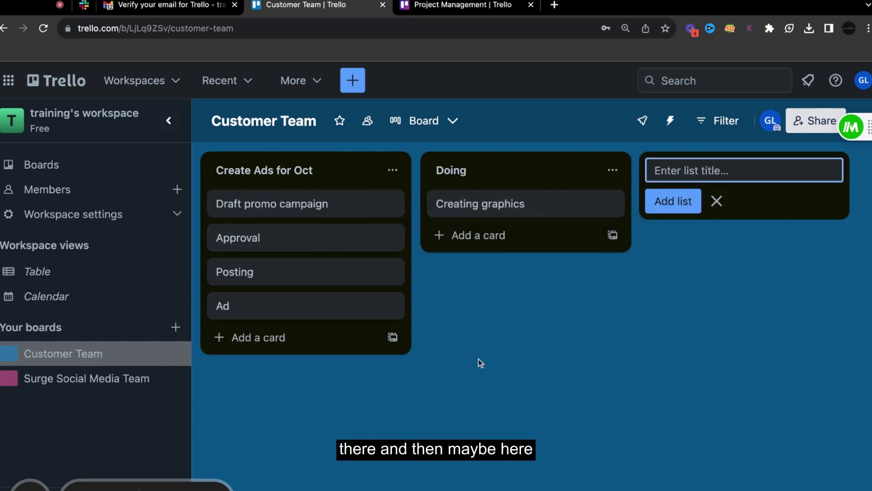
# - Add a Done list and start retitling the first list 'To-Do: Oct. Ca…'
pyautogui.write('Done')
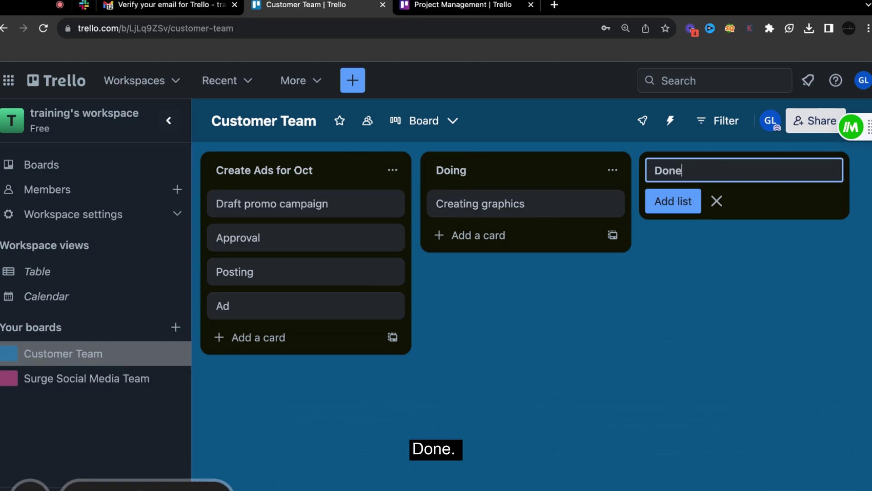
pyautogui.press('Return')
pyautogui.click(284, 168)
pyautogui.write('To-Do')
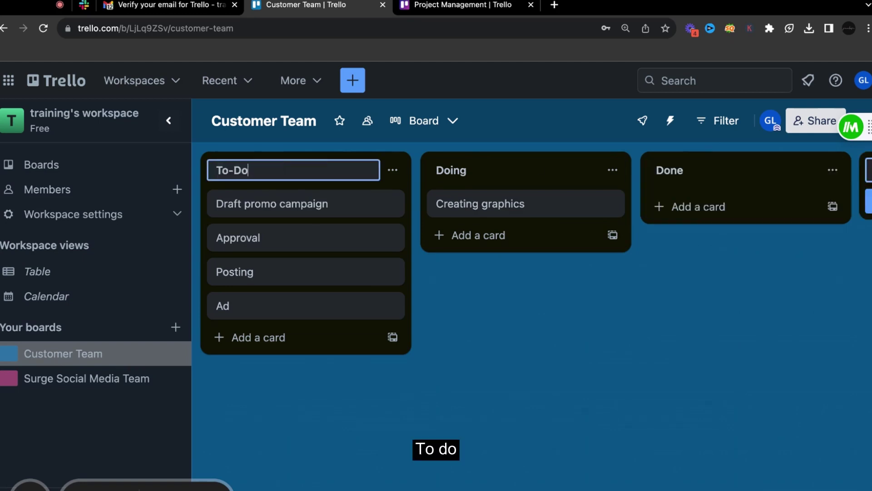
pyautogui.write(': ')
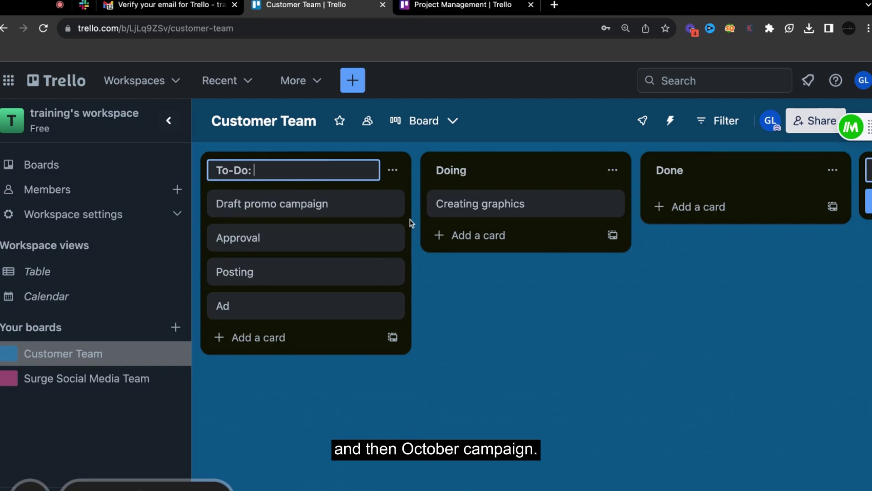
pyautogui.write('Oct. Campaign')
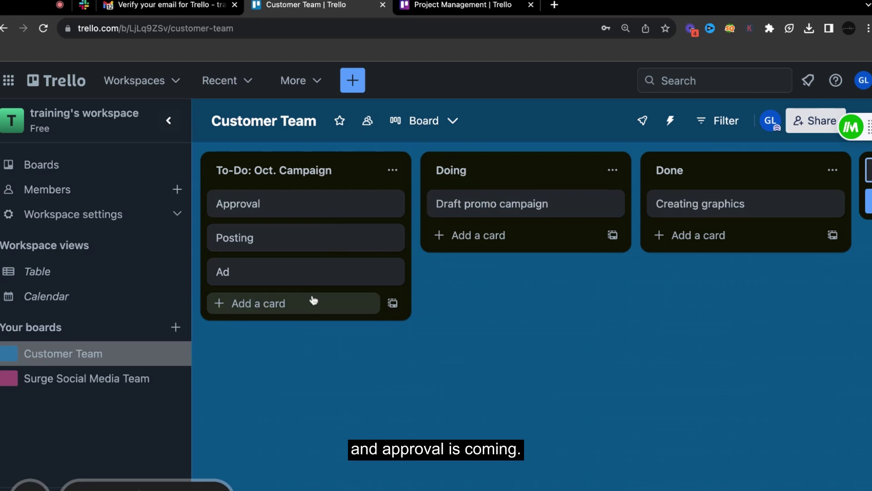
pyautogui.click(740, 208)
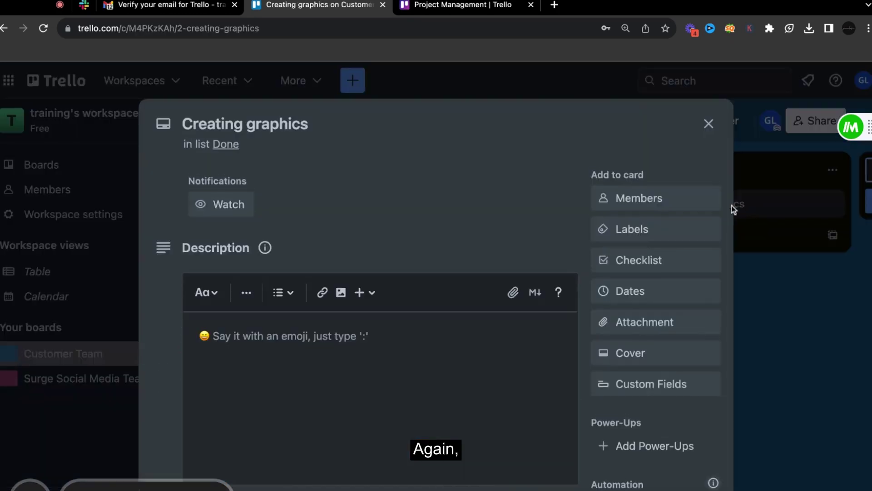
pyautogui.click(651, 205)
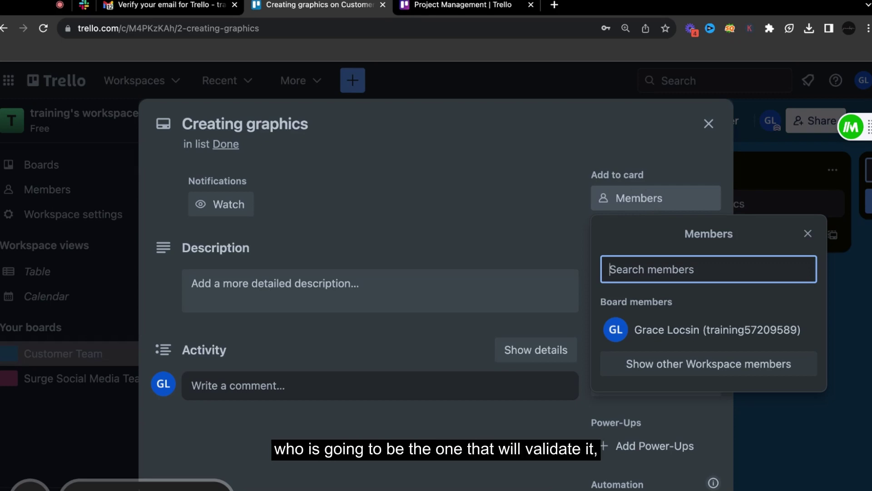
pyautogui.click(807, 234)
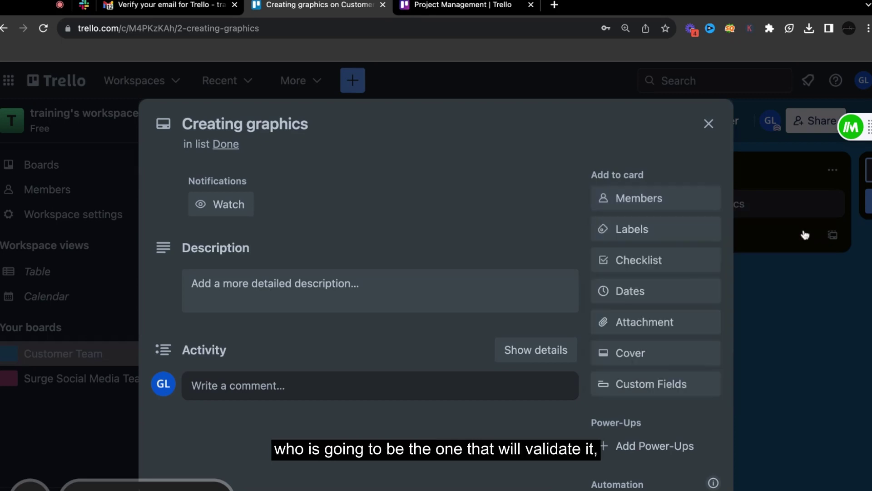
pyautogui.click(708, 124)
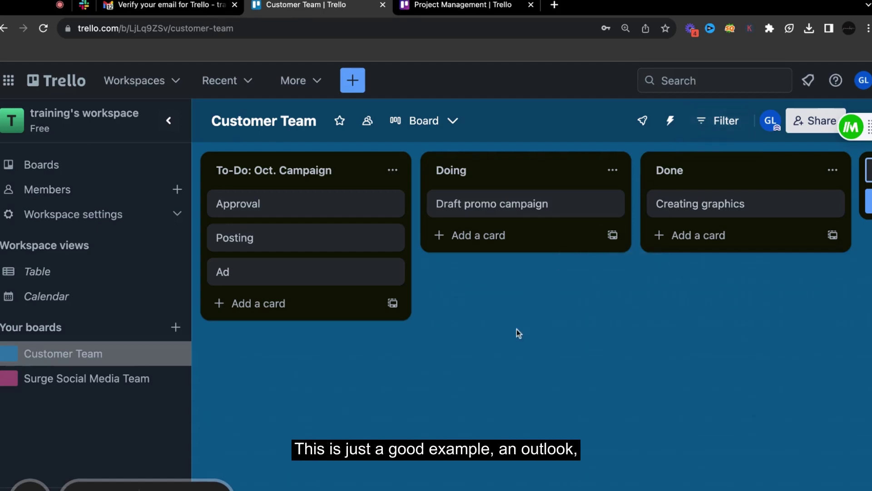